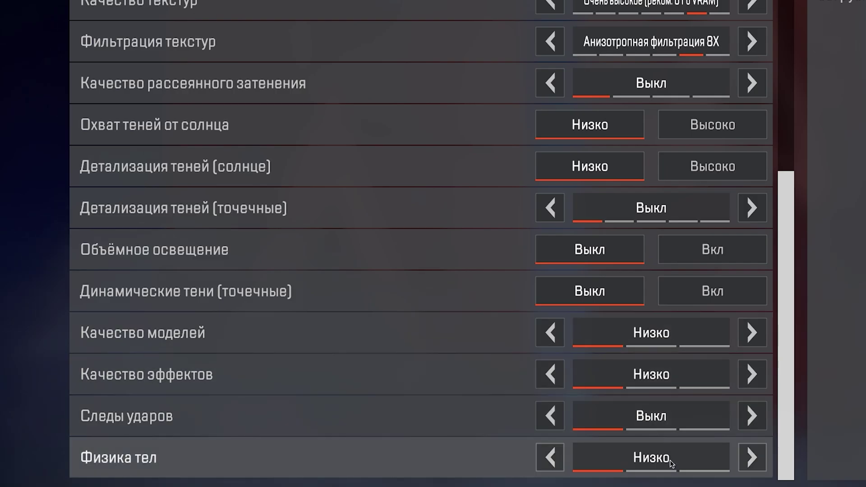
Step: Raise the model quality setting (Качество моделей) to Средне in the video settings
scroll(786, 45, up, 5)
scroll(812, 86, down, 3)
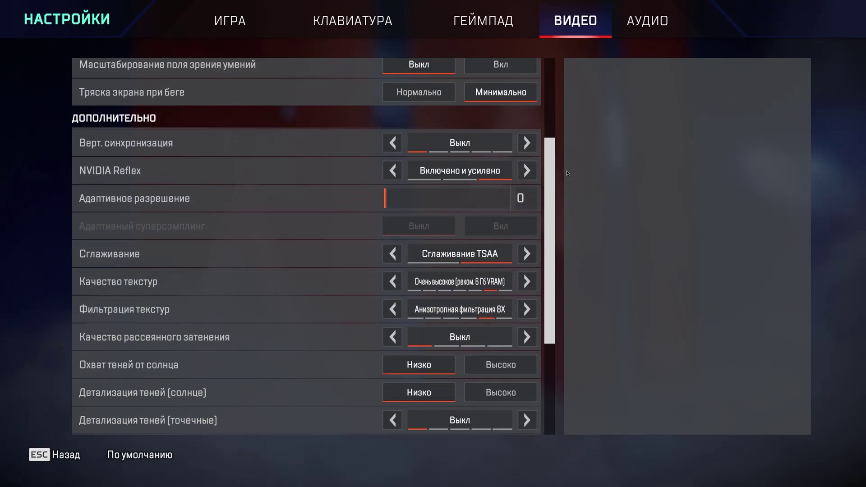
scroll(567, 173, down, 6)
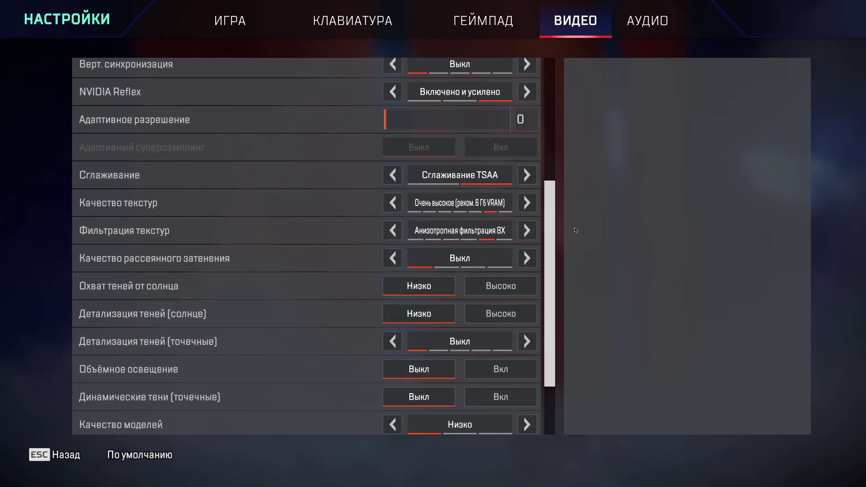
click(527, 336)
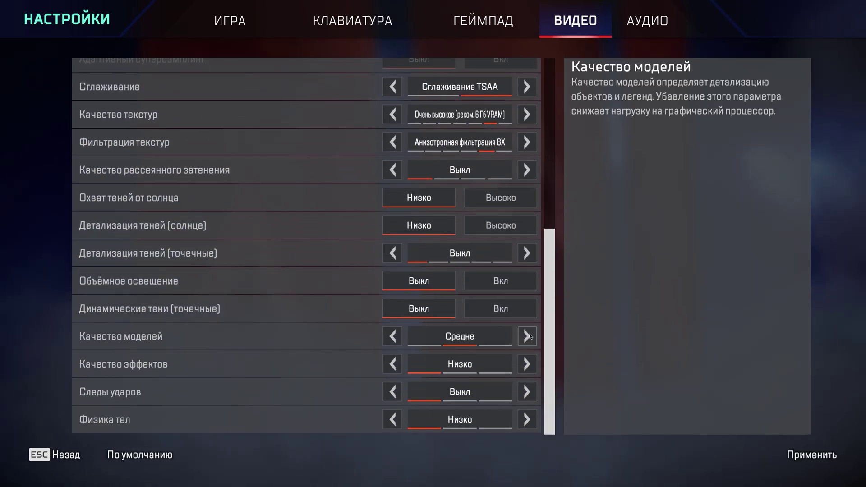
click(527, 336)
click(527, 143)
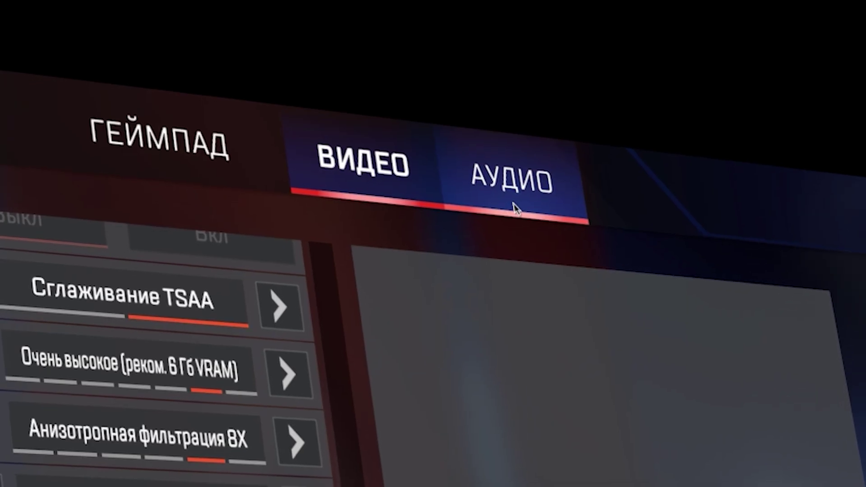
Step: Open the audio settings and review the master, voice chat, sound effects, speech, music and lobby music volumes
click(647, 20)
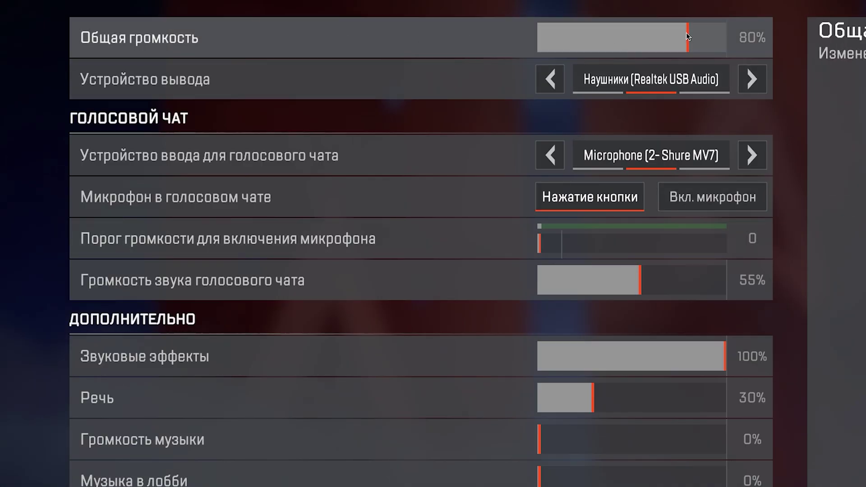
drag(686, 36, 794, 45)
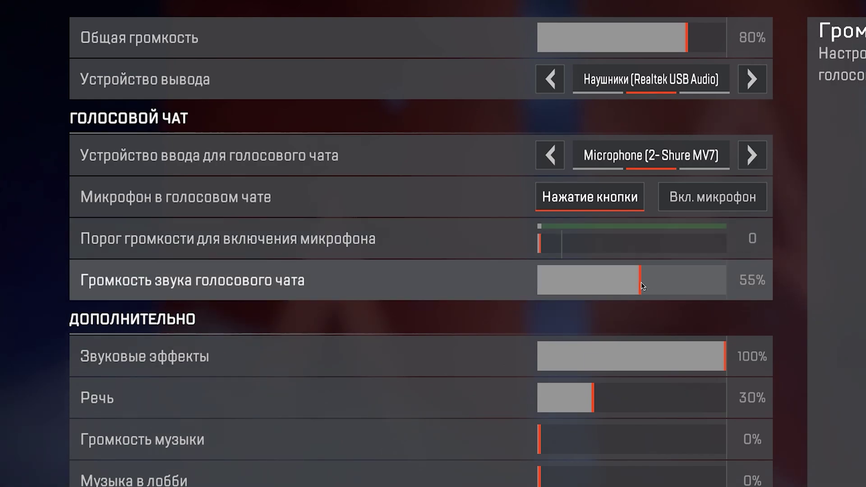
scroll(385, 289, down, 3)
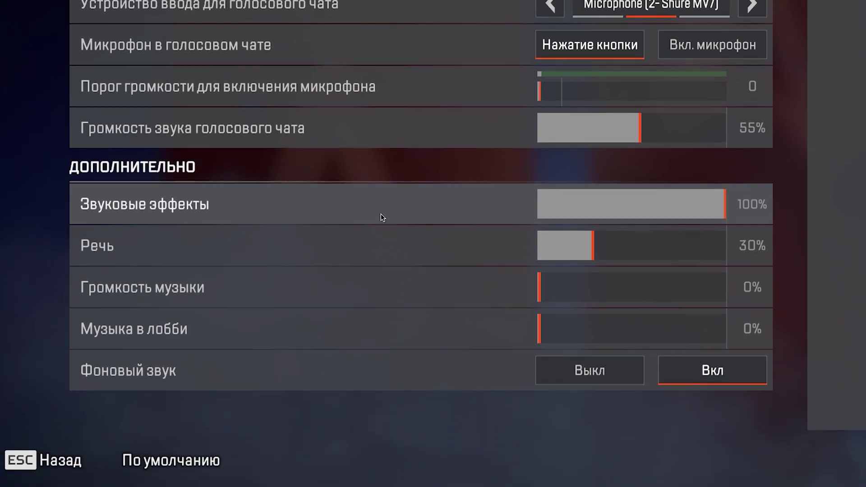
drag(684, 211, 796, 212)
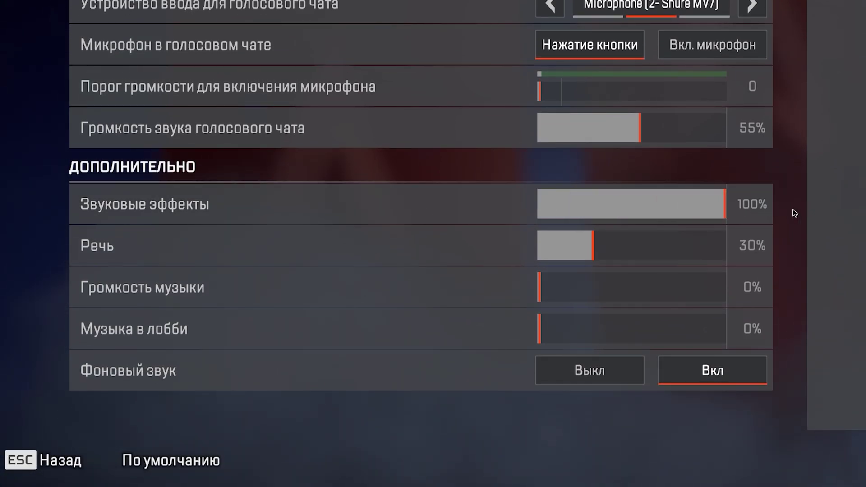
mouse_move(588, 244)
mouse_down()
mouse_move(772, 245)
mouse_move(593, 248)
mouse_up()
drag(604, 294, 437, 300)
drag(541, 329, 575, 345)
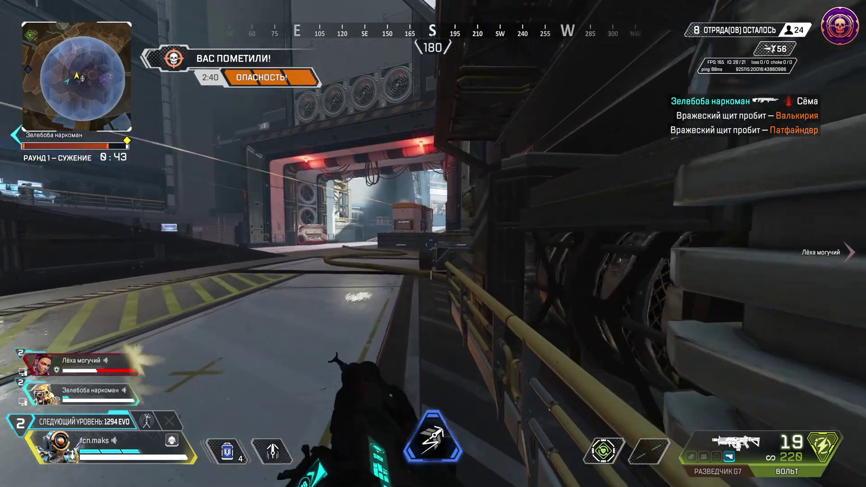
key(w)
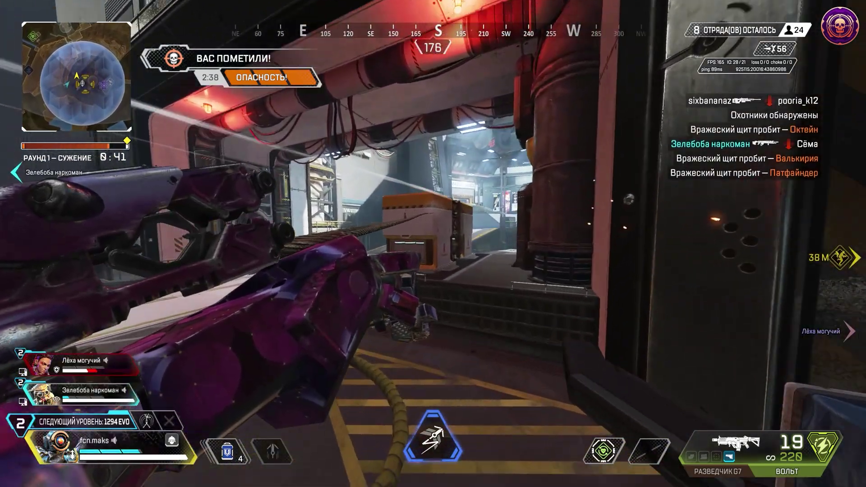
key(space)
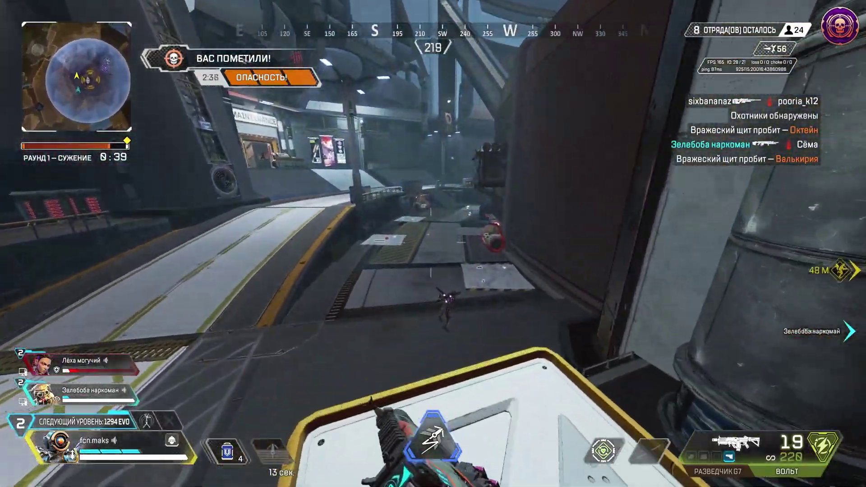
right_click(433, 244)
click(433, 244)
click(433, 243)
click(433, 244)
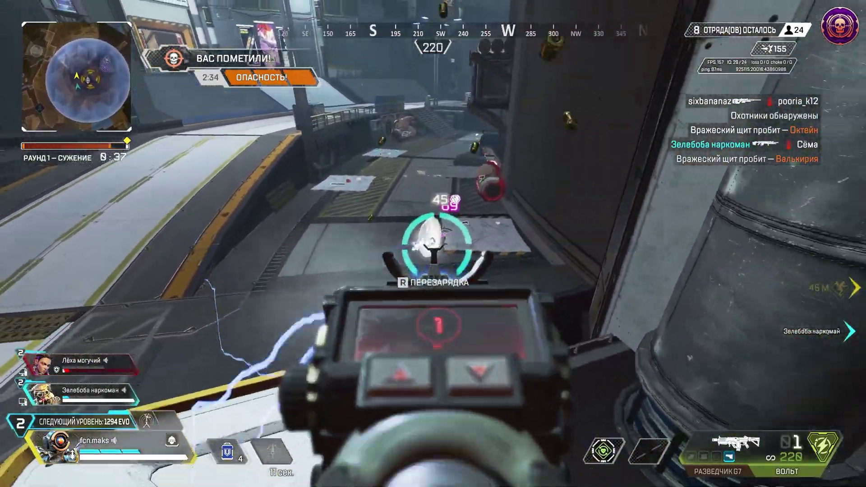
key(2)
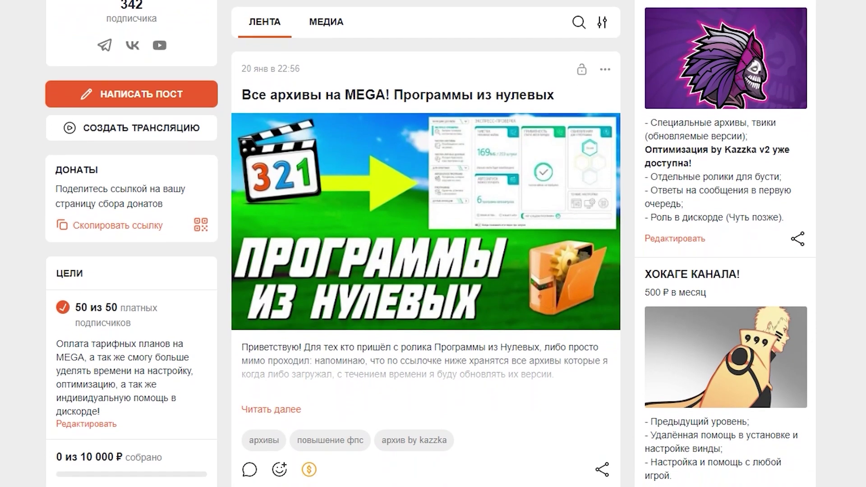
scroll(433, 243, down, 3)
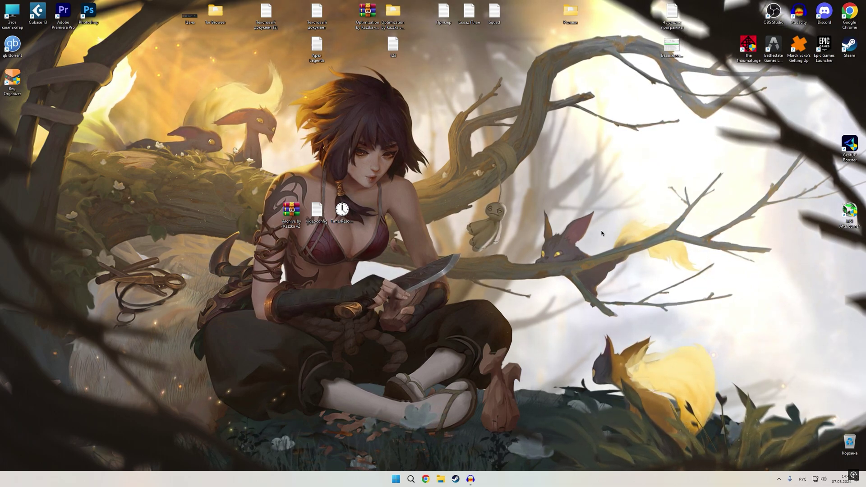
Step: Find the Control Panel through Windows search with "пане" and open it
key(alt+shift)
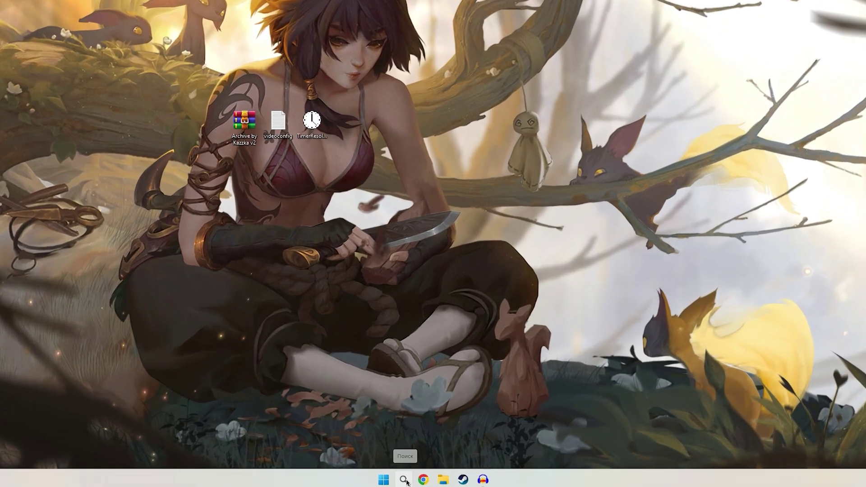
click(411, 479)
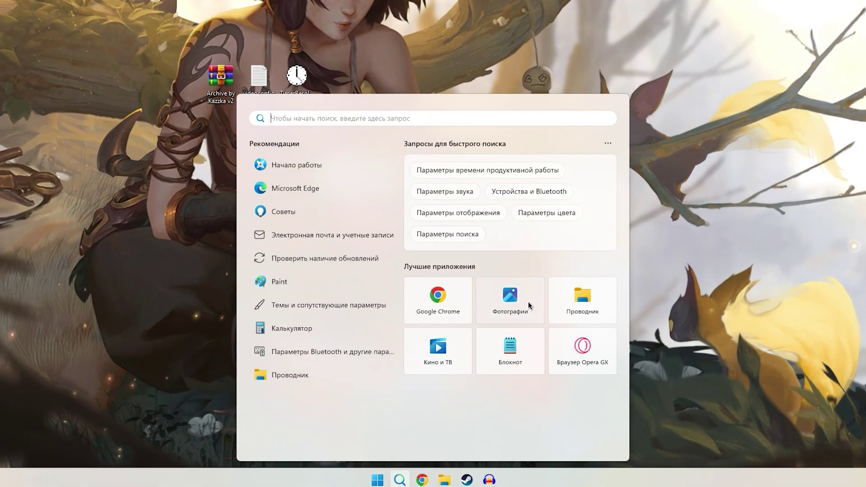
text(пане)
key(Return)
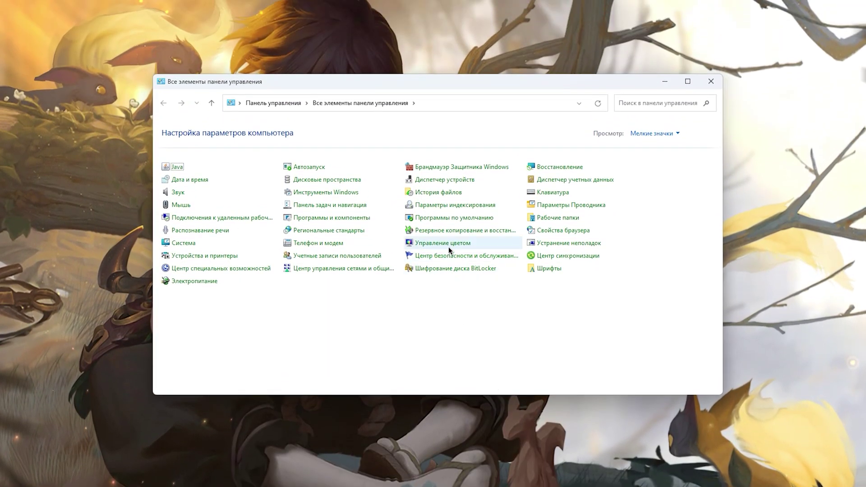
Step: Select the Максимальная производительность plan in the power options and close the window
click(243, 282)
click(335, 261)
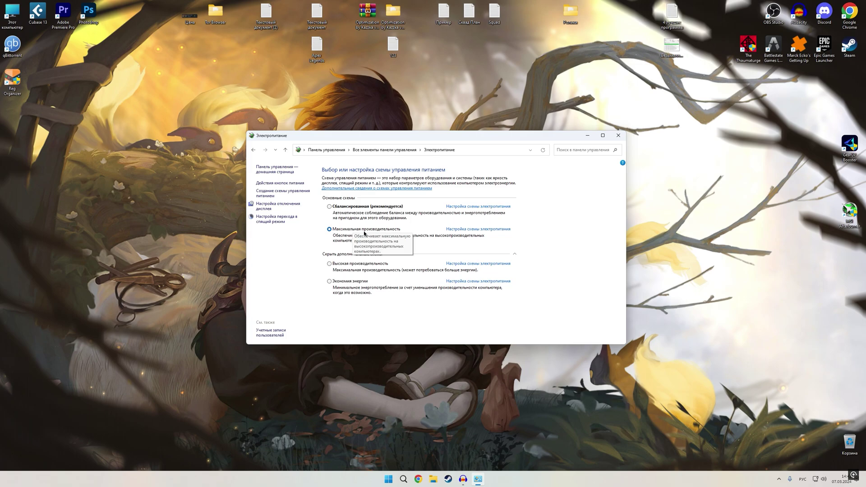
click(365, 255)
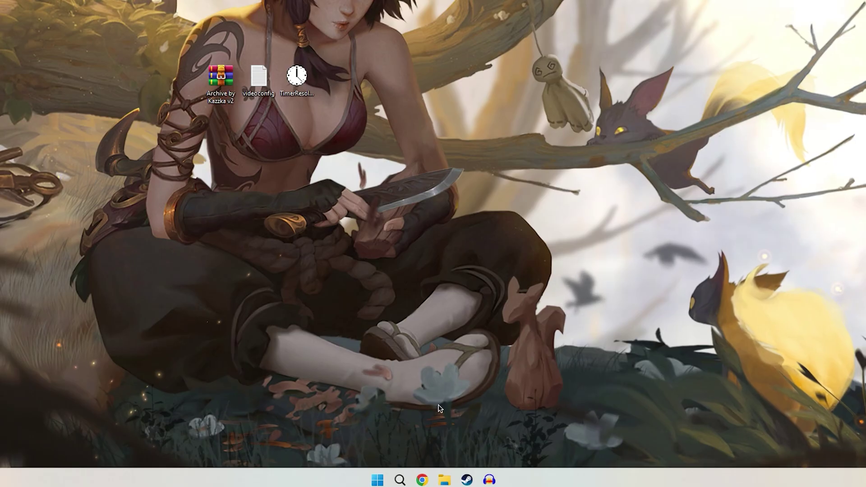
Step: Search Windows for the Сохраненные игры folder and open its Respawn > Apex > local subfolder
key(super+s)
text(службыохраненные)
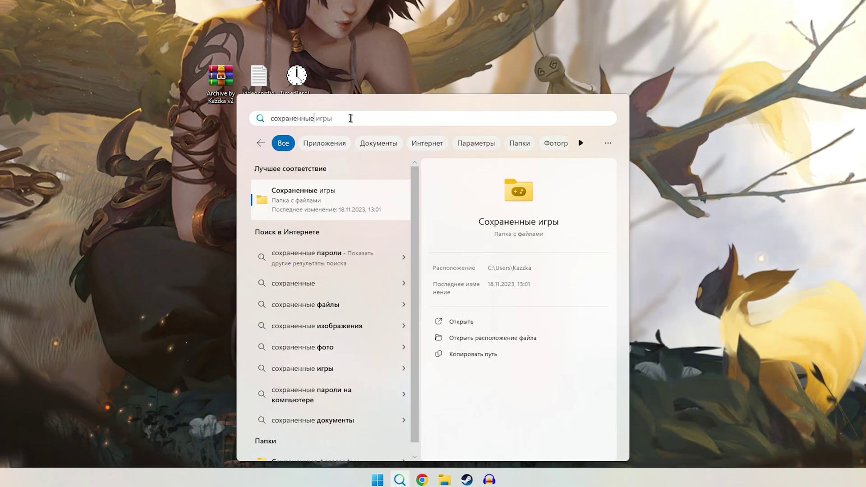
click(331, 196)
double_click(293, 153)
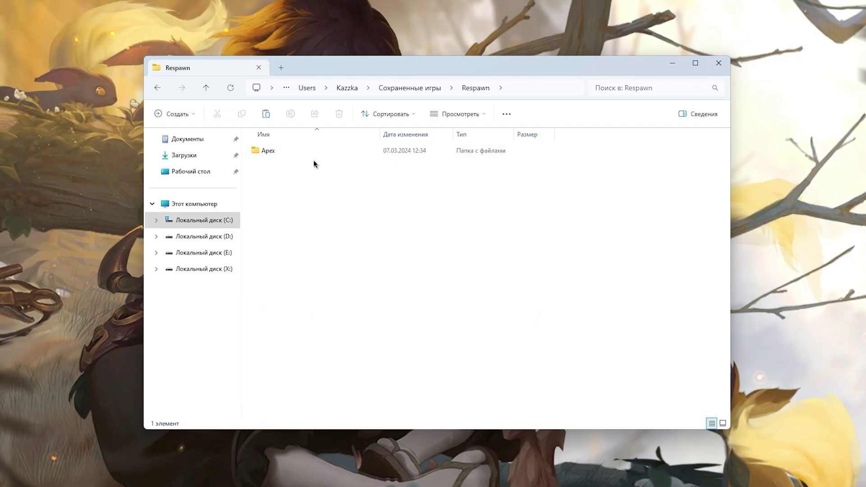
double_click(293, 156)
double_click(305, 166)
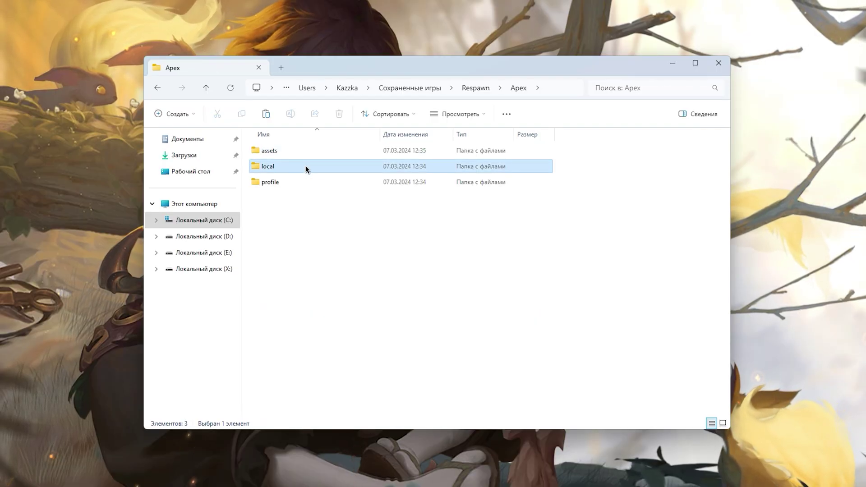
Step: Open the game's videoconfig file from the local folder, review its current settings and close it
click(320, 183)
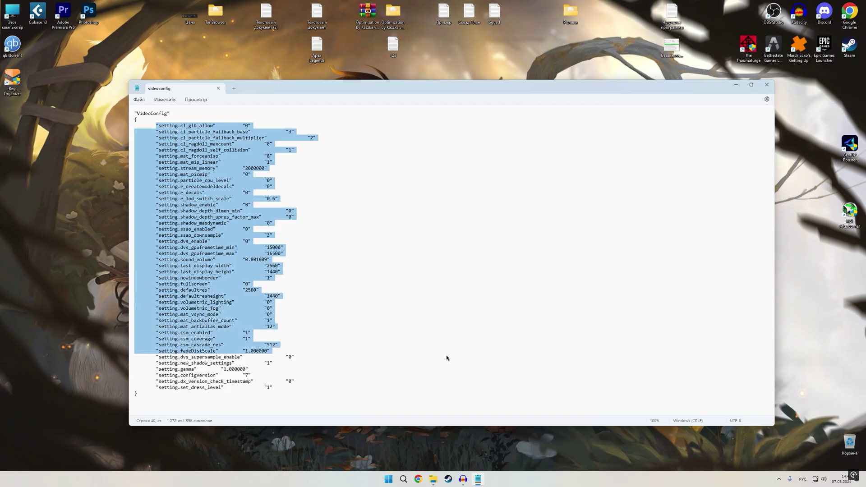
click(428, 290)
click(767, 84)
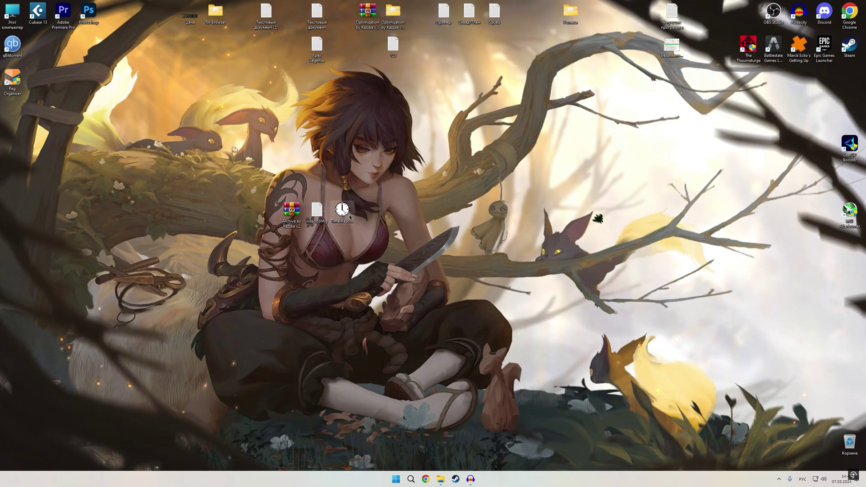
Step: Open the replacement videoconfig file on the desktop and review its optimized settings
double_click(318, 217)
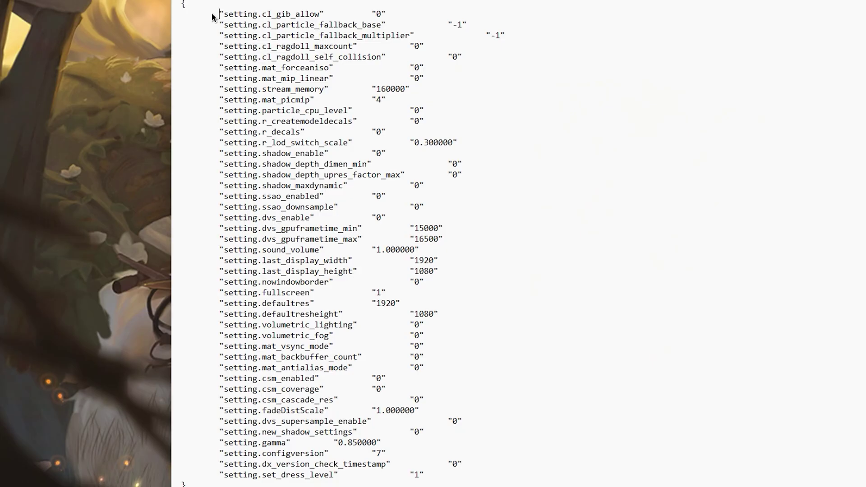
drag(167, 133, 431, 382)
click(452, 305)
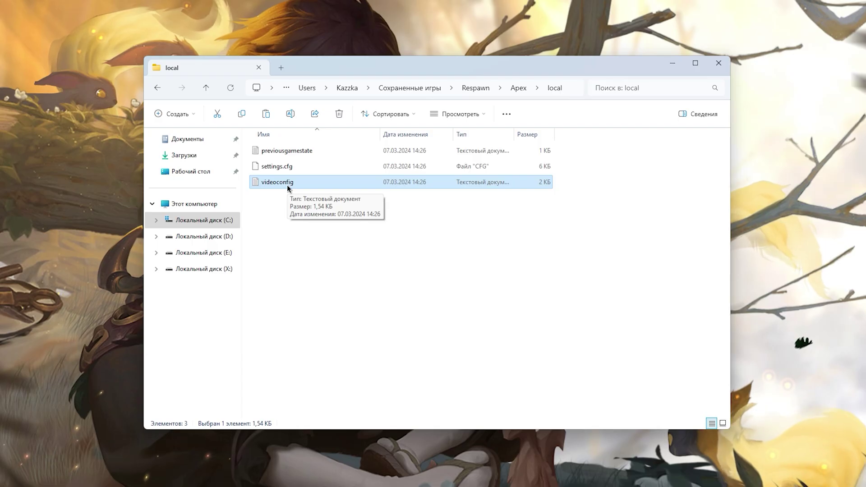
Step: Back up the videoconfig file from the local folder to the root of drive E: and close both folder windows
right_click(287, 185)
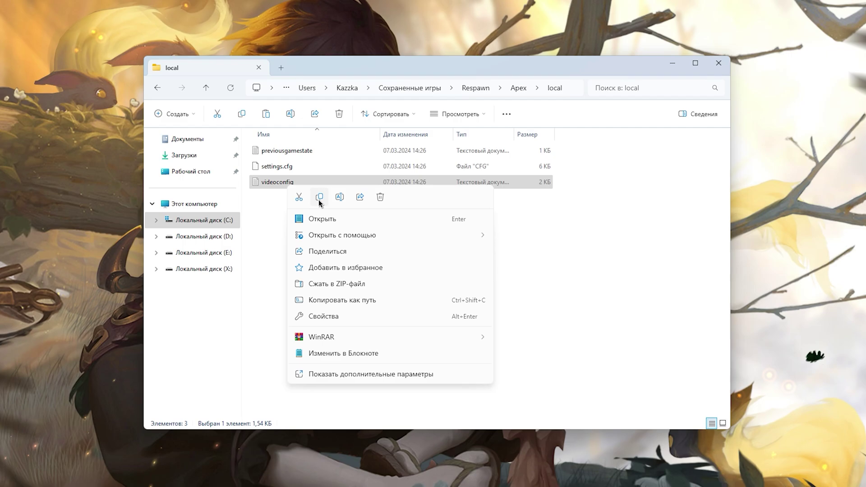
click(319, 197)
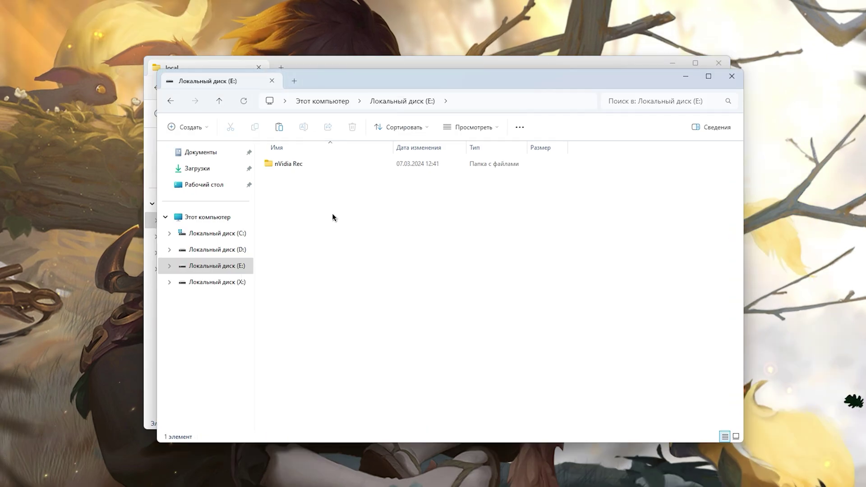
right_click(333, 215)
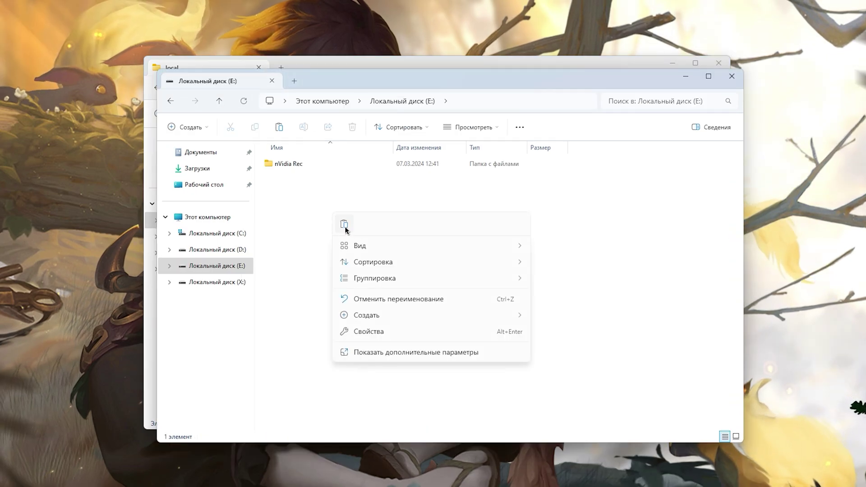
click(345, 227)
click(731, 78)
click(718, 62)
Step: Copy the desktop videoconfig file into the Apex local folder, replacing the existing file
right_click(263, 193)
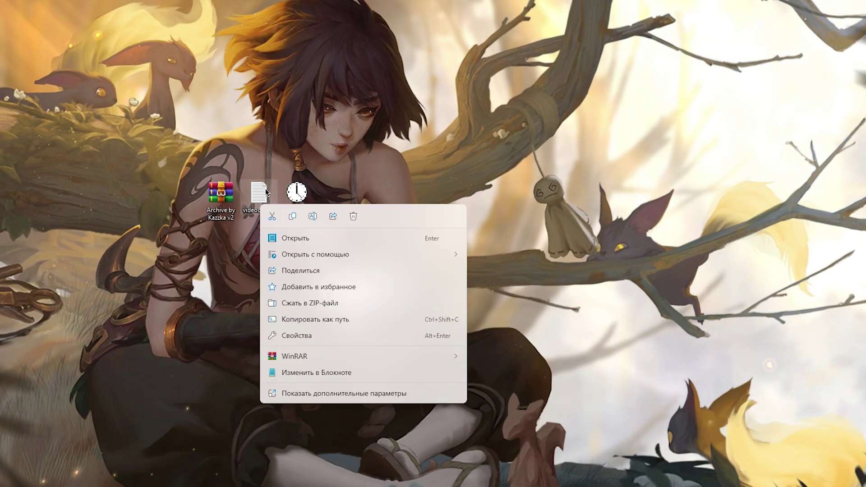
click(297, 200)
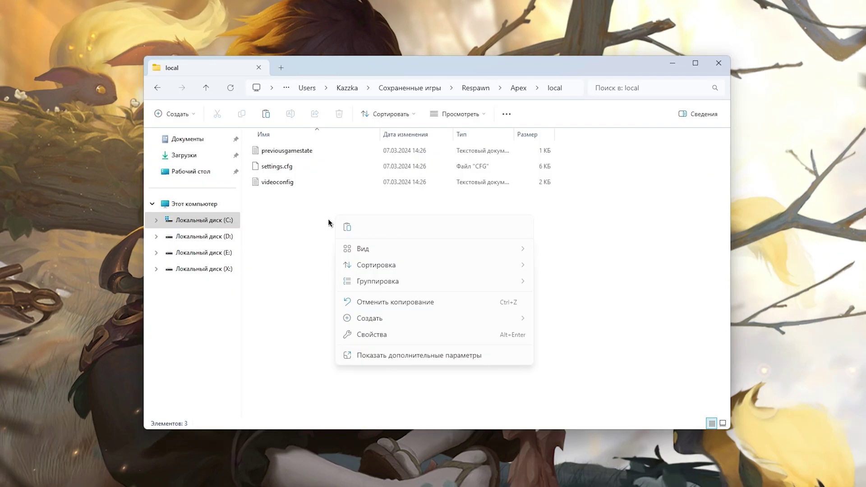
click(345, 228)
click(149, 154)
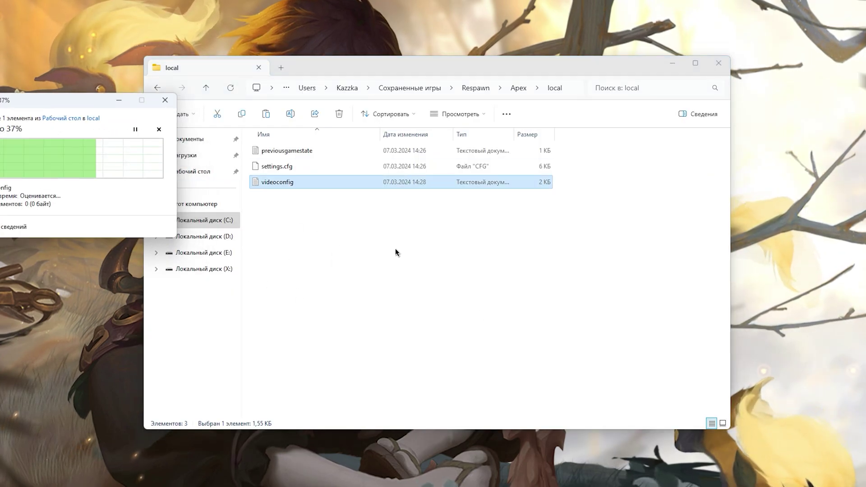
Step: Open the replaced videoconfig and examine the display width, display height, defaultres and defaultresheight values
double_click(348, 183)
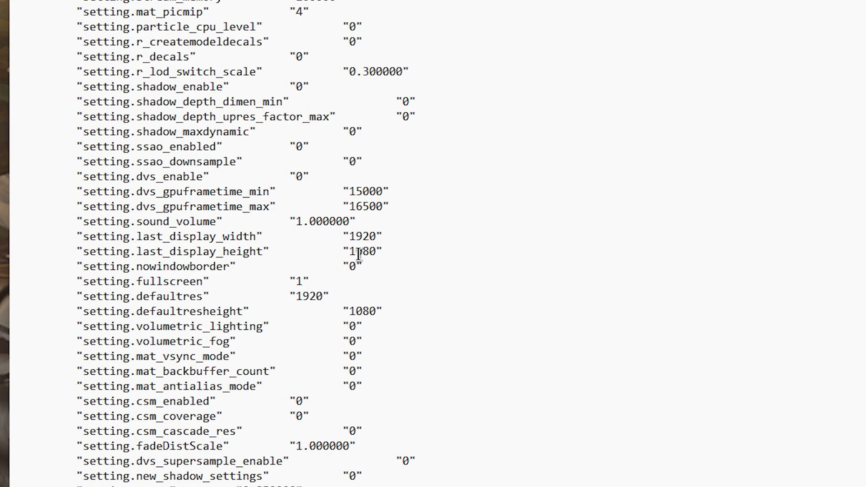
drag(351, 233, 386, 251)
drag(311, 296, 413, 316)
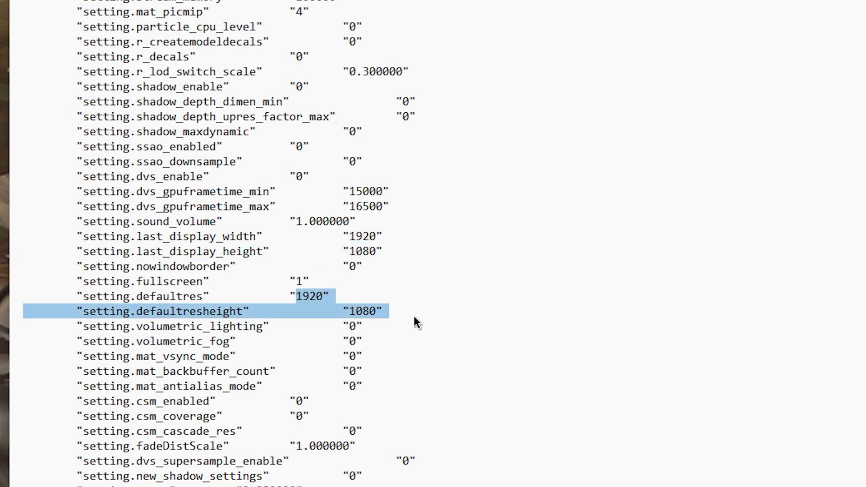
click(530, 305)
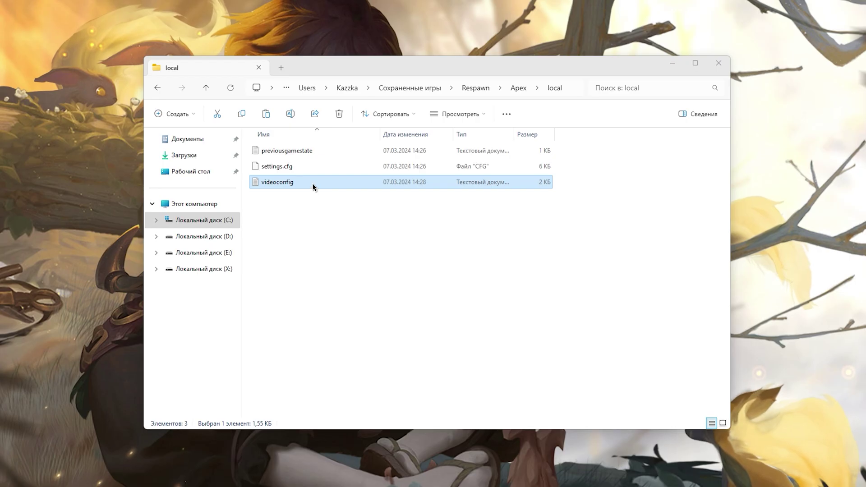
Step: Open the properties of the videoconfig file in the Apex local folder
right_click(312, 183)
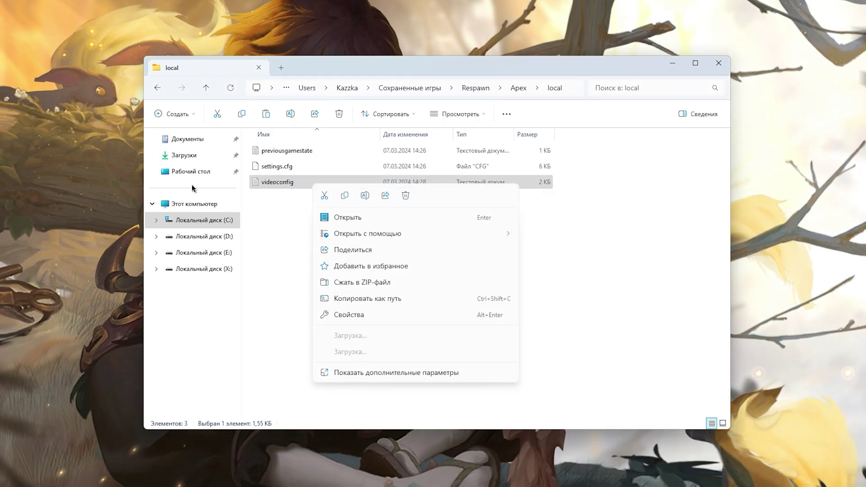
click(358, 316)
click(383, 319)
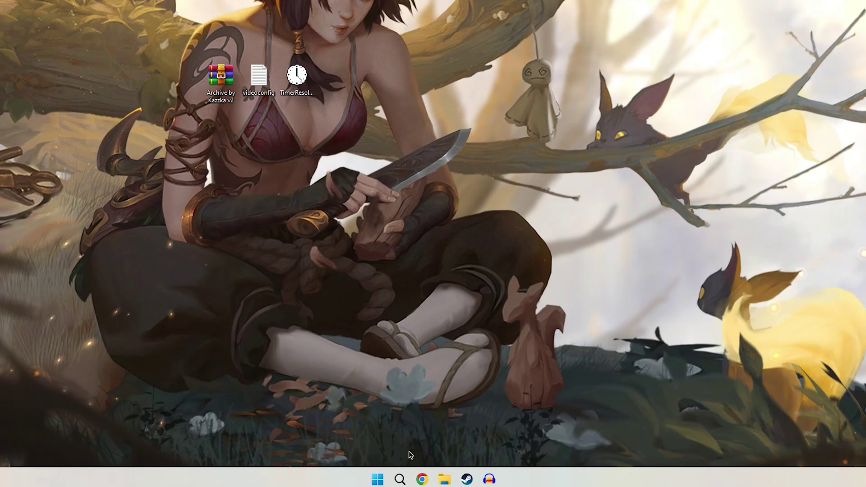
Step: Search Windows for the graphics settings (настройки графики), open them and expand the Apex Legends entry in the app list
click(400, 479)
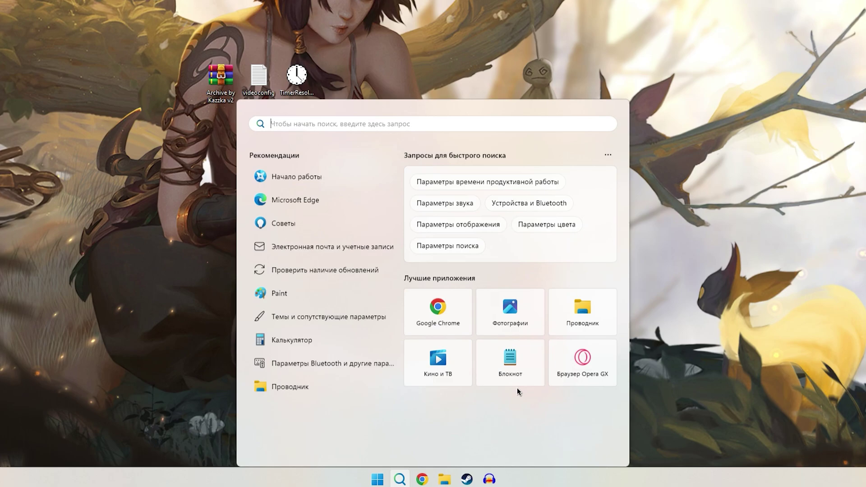
text(настройки микрофона)
key(BackSpace)
key(BackSpace)
key(BackSpace)
key(BackSpace)
key(BackSpace)
key(BackSpace)
key(BackSpace)
key(BackSpace)
key(BackSpace)
text(графики)
key(Return)
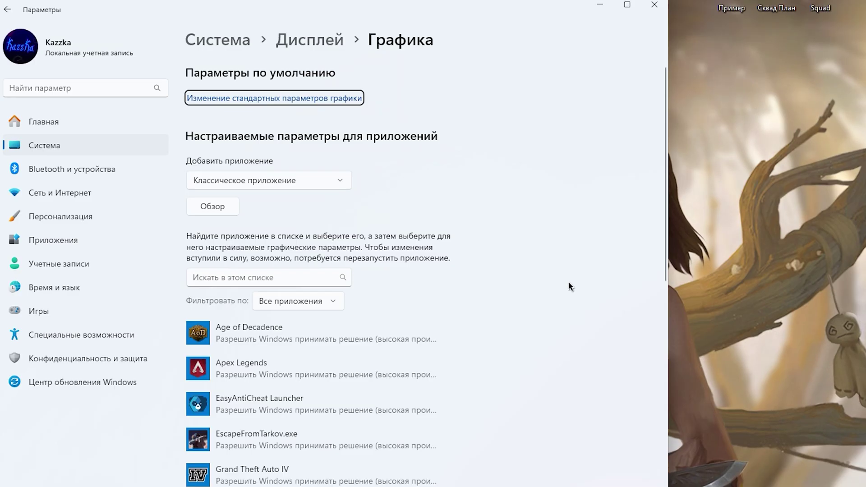
click(350, 377)
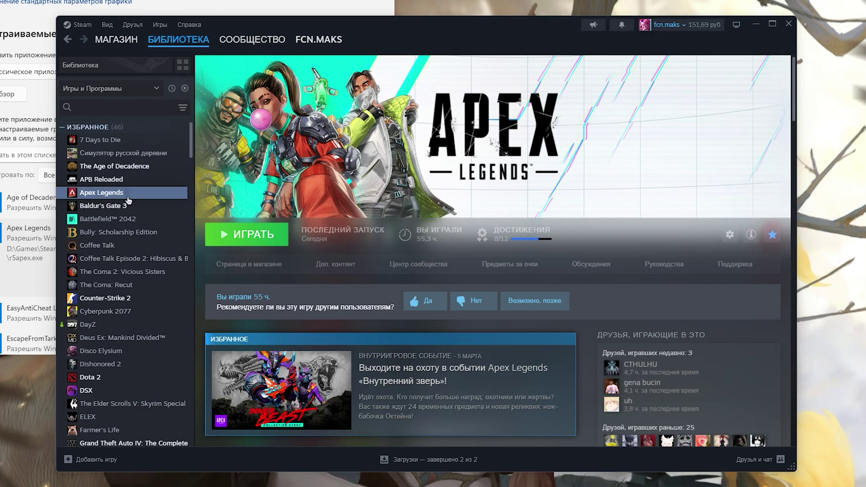
Step: Switch to Steam and set the Apex Legends launch options to "-high -fullscreen -novid -forcenovsync -eac_launcher_settings SettingsDX12.json"
right_click(128, 202)
click(155, 277)
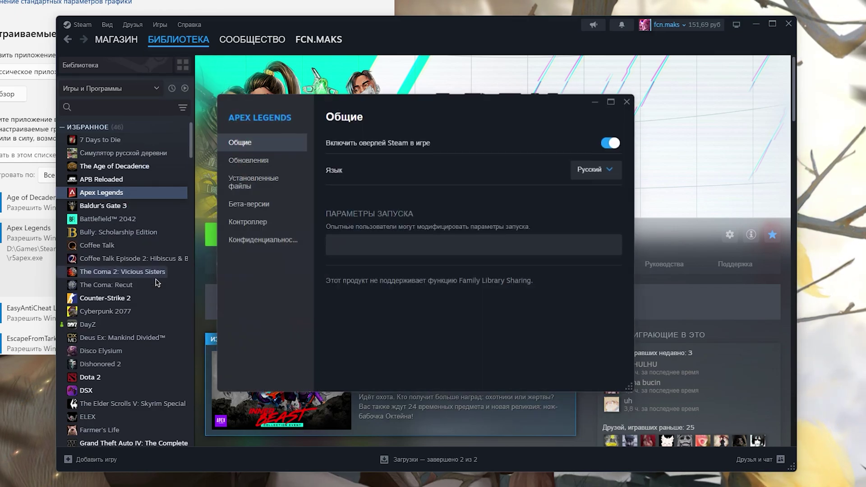
click(549, 252)
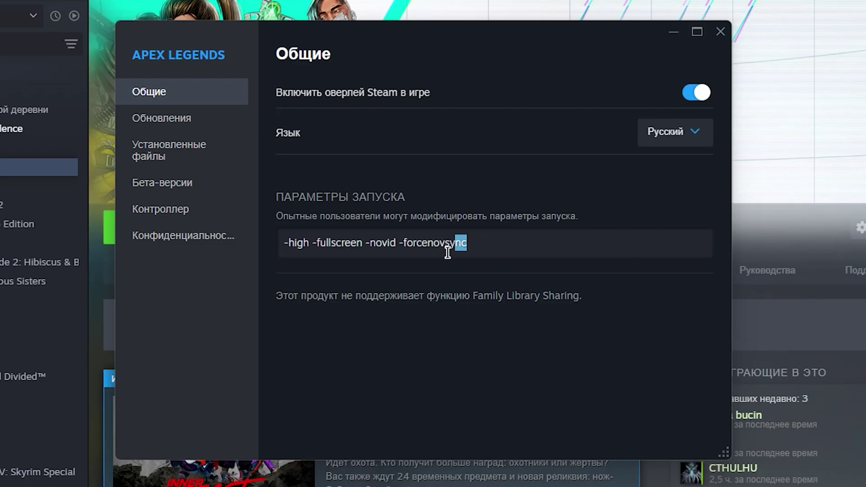
click(530, 256)
drag(529, 256, 227, 267)
key(ctrl+v)
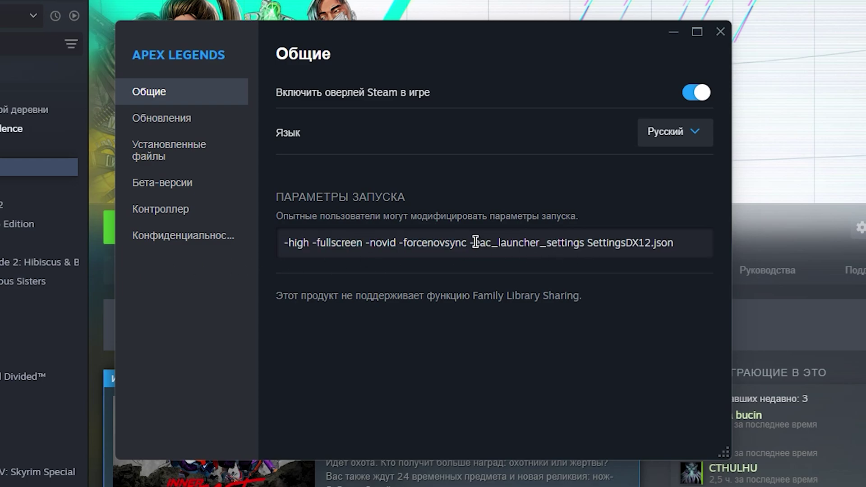
drag(507, 240, 774, 260)
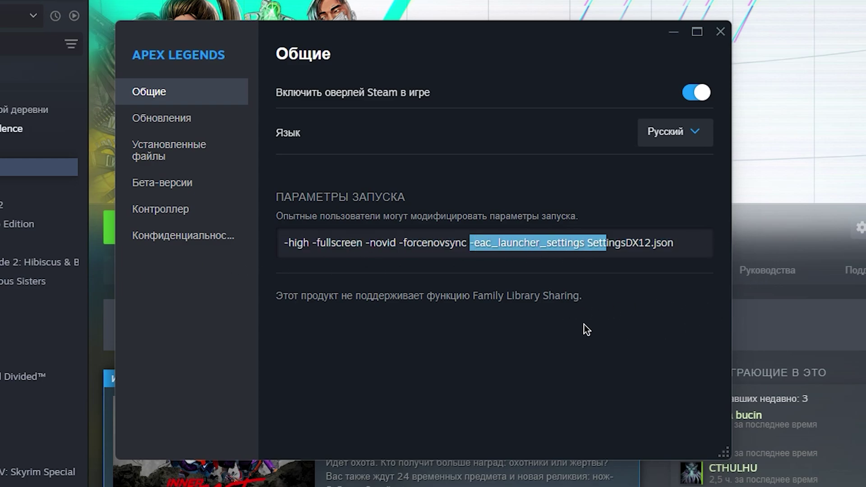
drag(584, 324, 765, 324)
Step: Browse the Apex Legends installation folder from Steam to check its path and executables, closing the folder and Steam windows
click(189, 156)
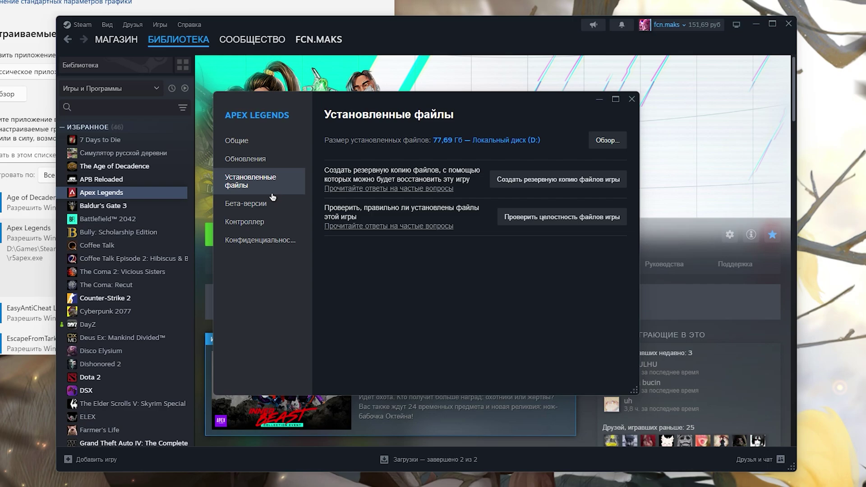
click(604, 148)
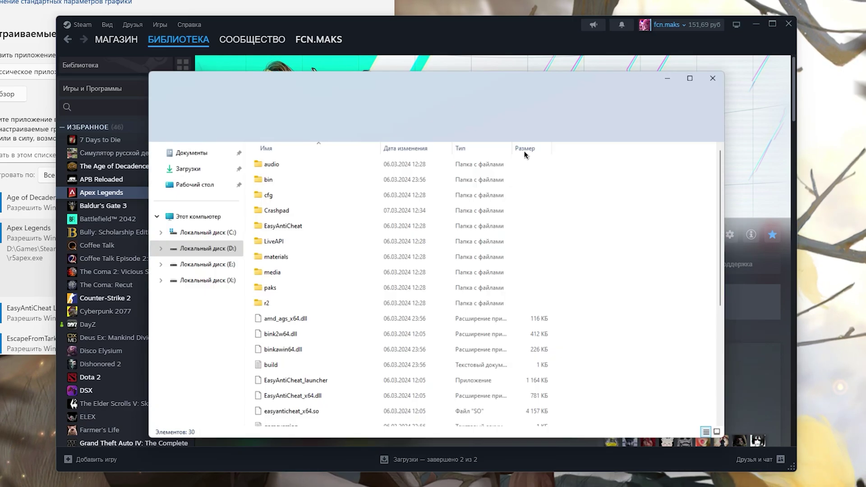
scroll(654, 299, down, 4)
click(563, 100)
scroll(367, 333, up, 4)
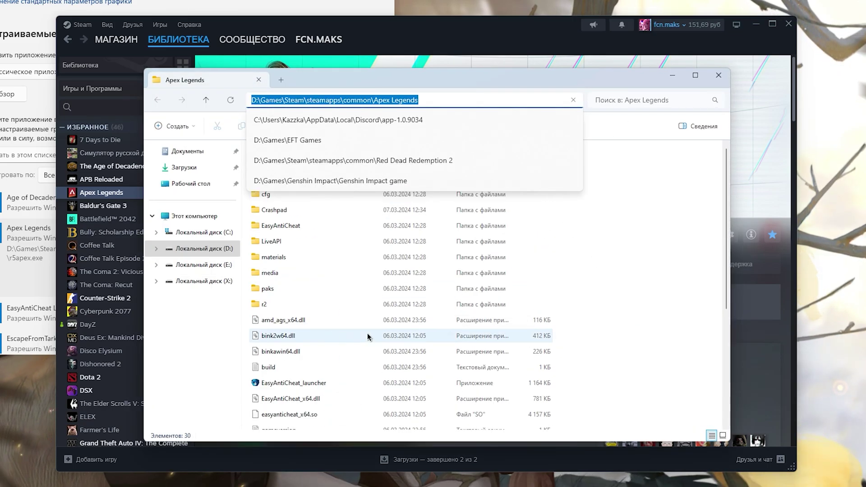
scroll(312, 313, down, 4)
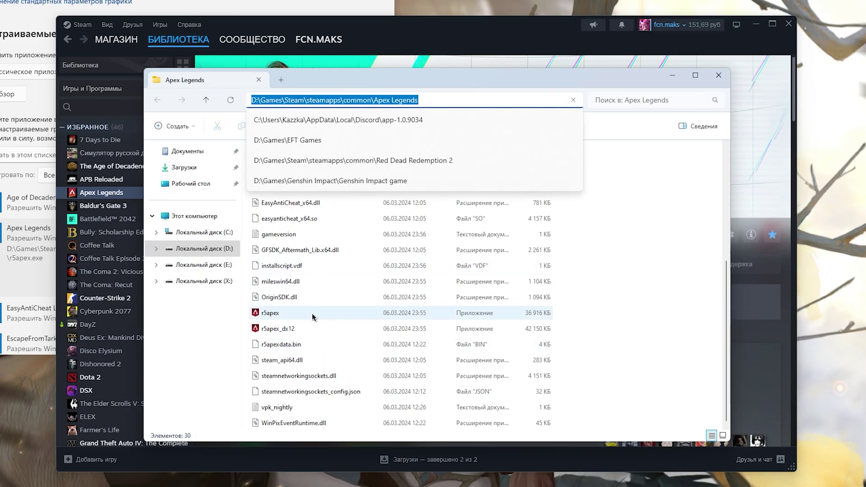
click(719, 75)
click(633, 98)
click(788, 25)
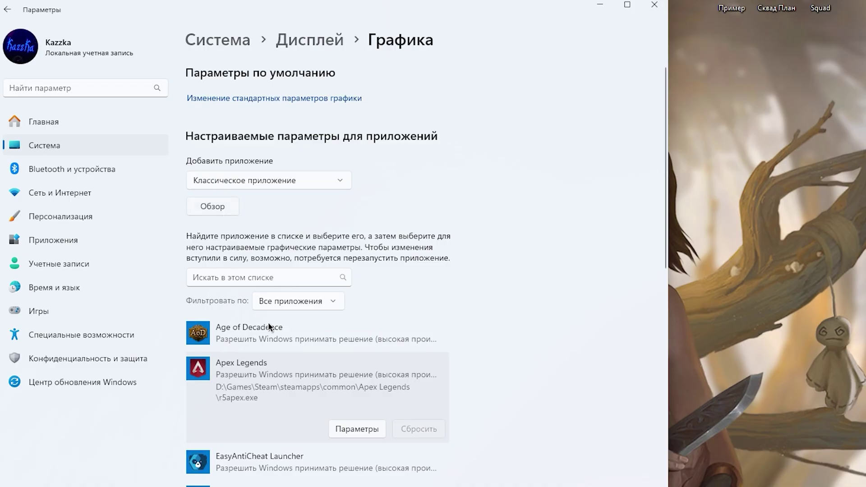
click(13, 93)
click(300, 28)
key(Return)
click(182, 293)
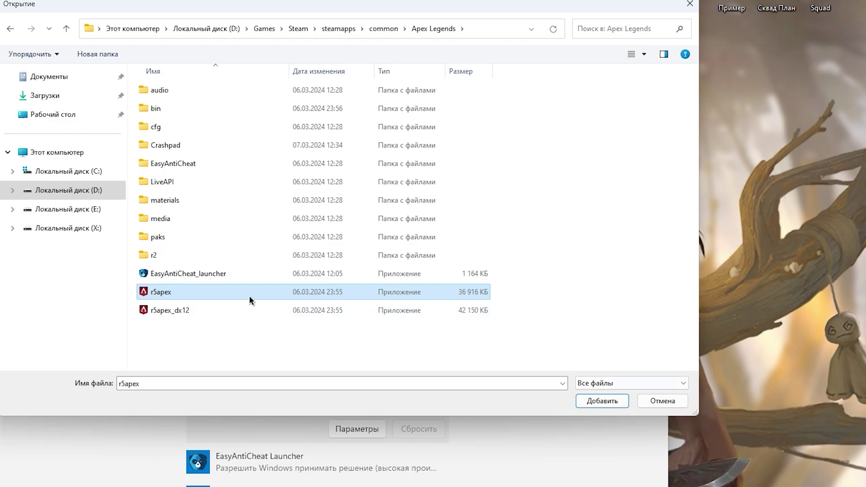
click(202, 307)
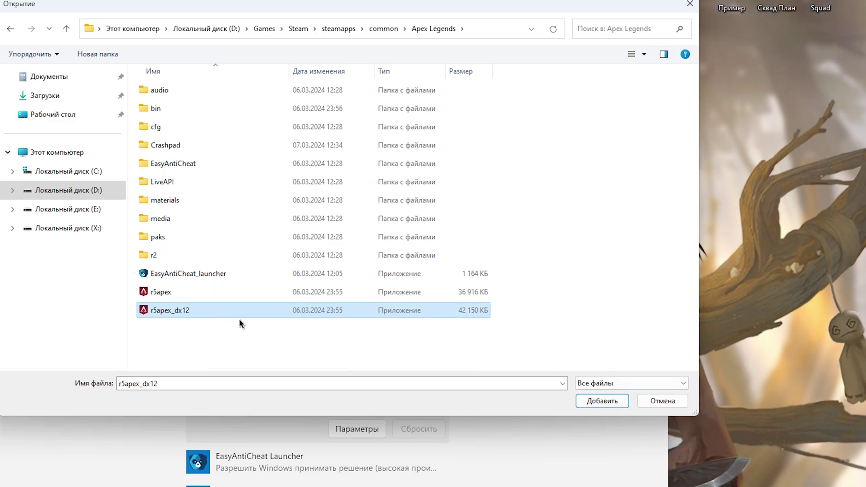
click(668, 405)
Step: Save the high performance graphics preference for Apex Legends and turn on hardware-accelerated GPU scheduling in the default graphics settings
click(356, 429)
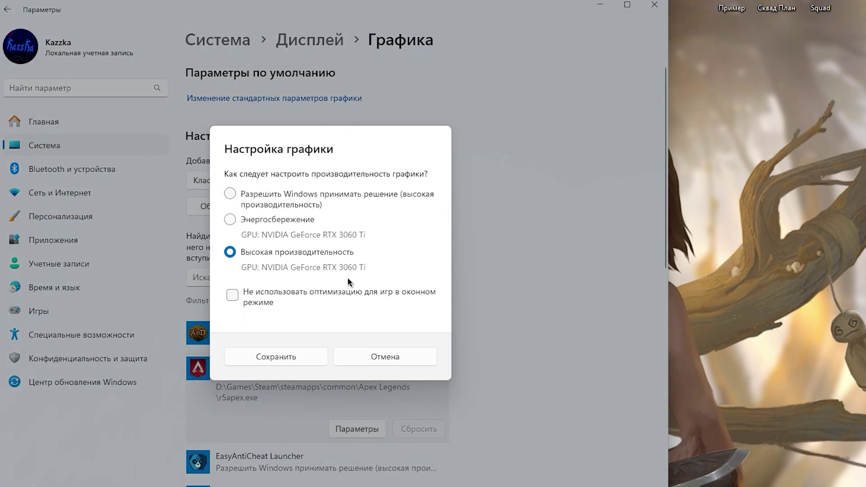
click(271, 357)
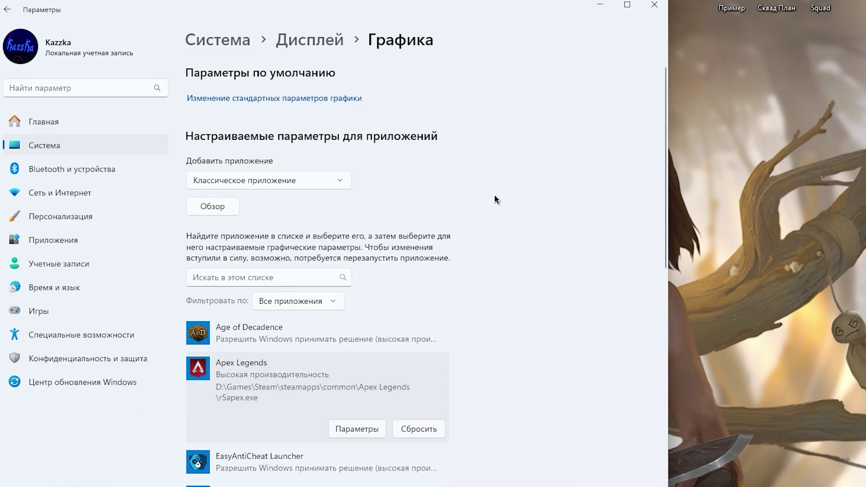
click(300, 100)
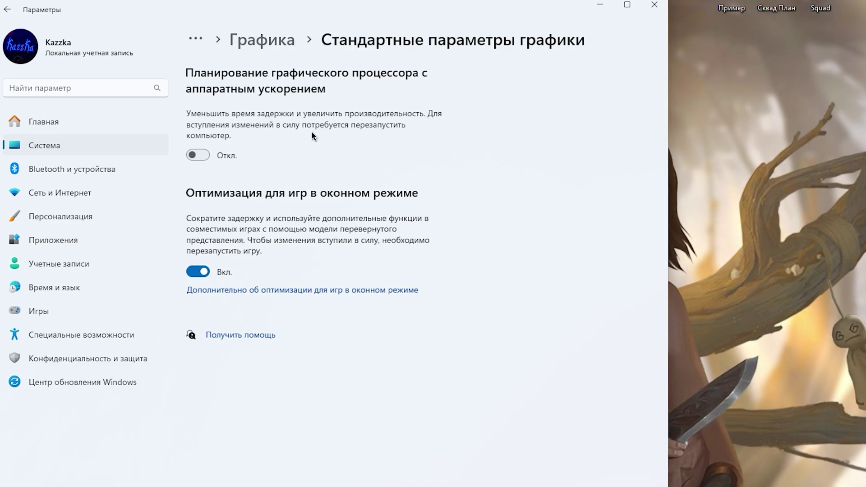
click(198, 155)
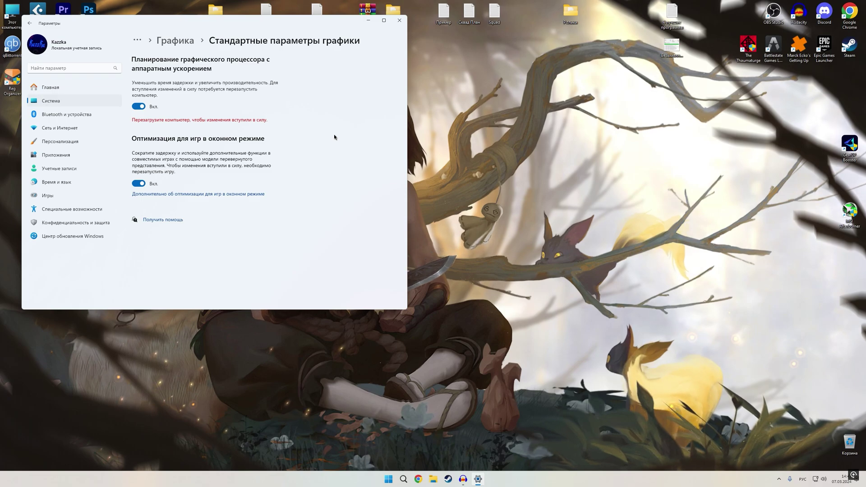
click(216, 158)
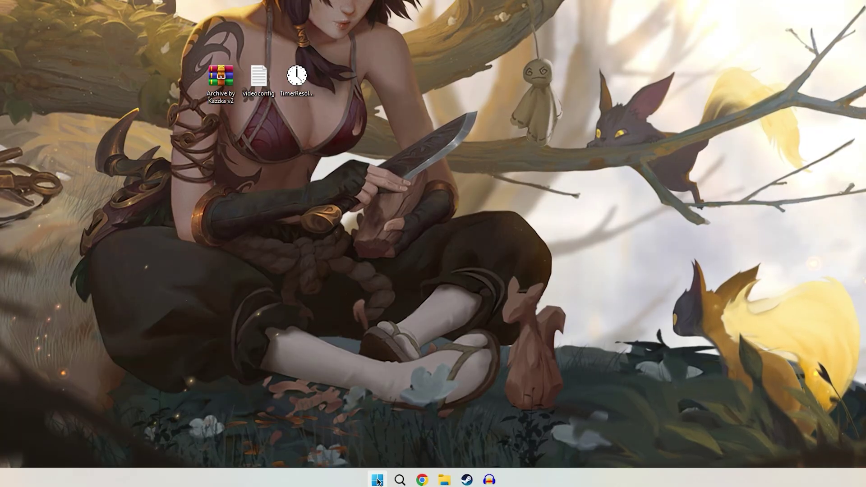
Step: Open Device Manager and enable the high precision event timer (Высокоточный таймер событий) under the system devices
key(super+x)
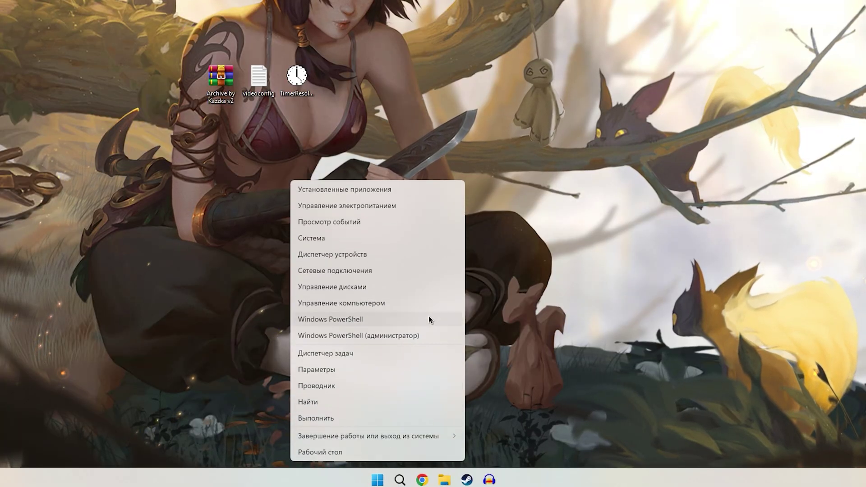
click(342, 254)
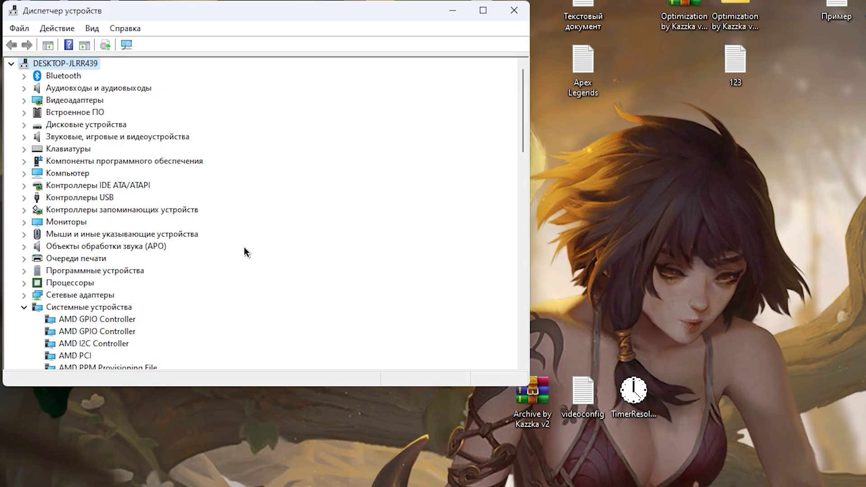
scroll(227, 235, down, 3)
click(101, 199)
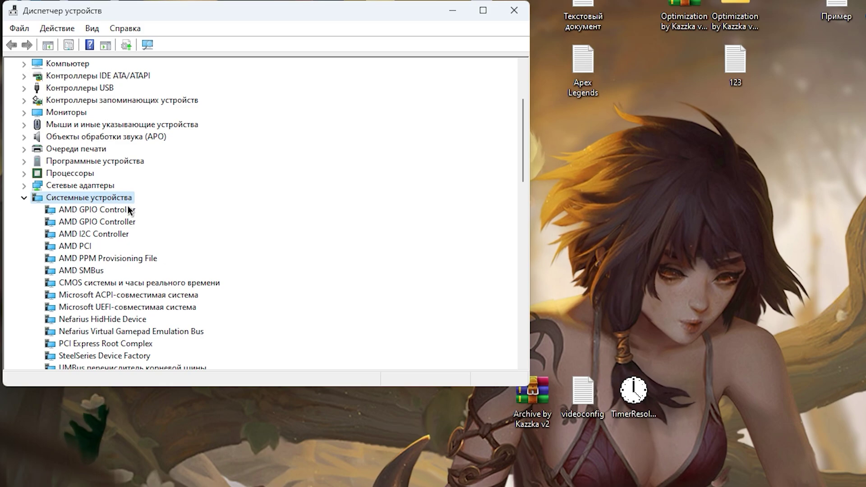
scroll(134, 215, down, 3)
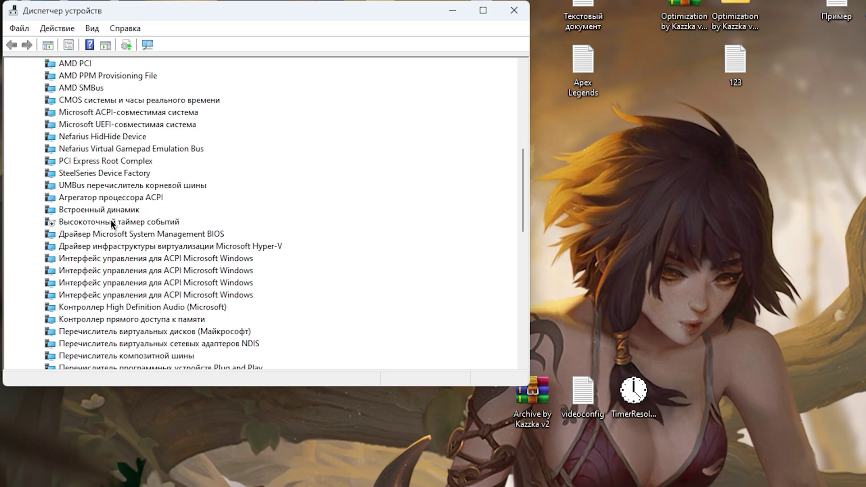
click(115, 221)
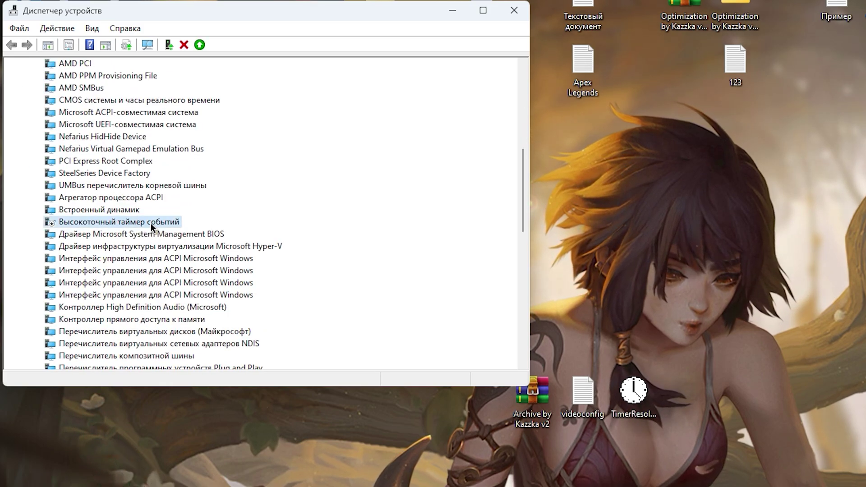
right_click(150, 223)
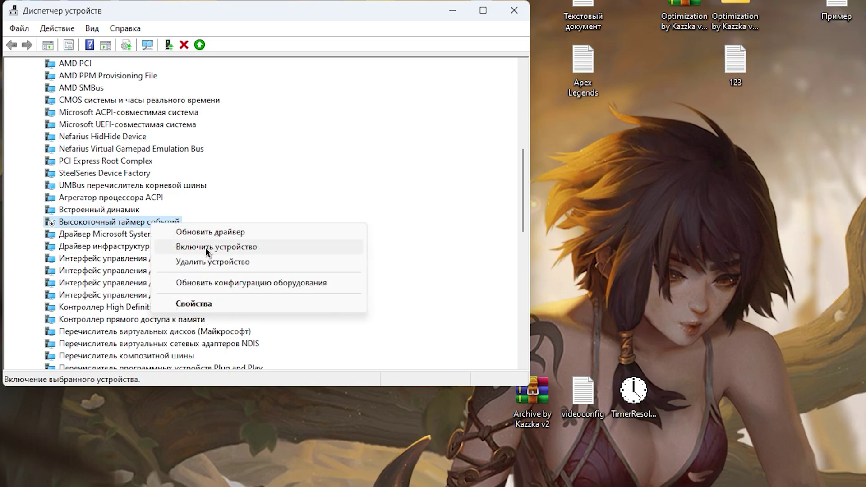
click(205, 247)
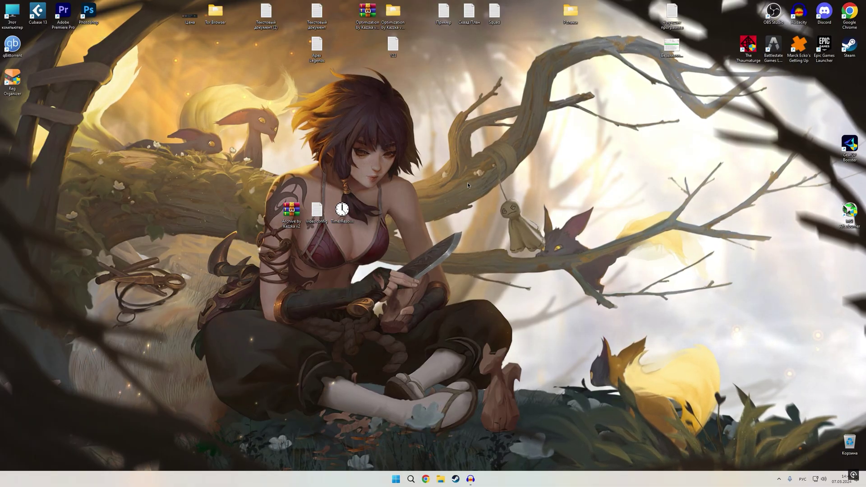
Step: Open 3D settings management in the NVIDIA Control Panel and compare the program settings with the global settings
right_click(499, 181)
click(529, 230)
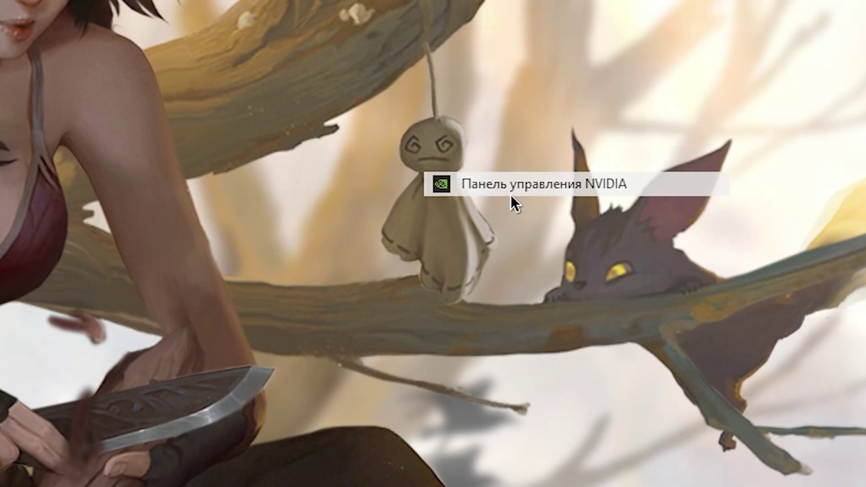
click(108, 237)
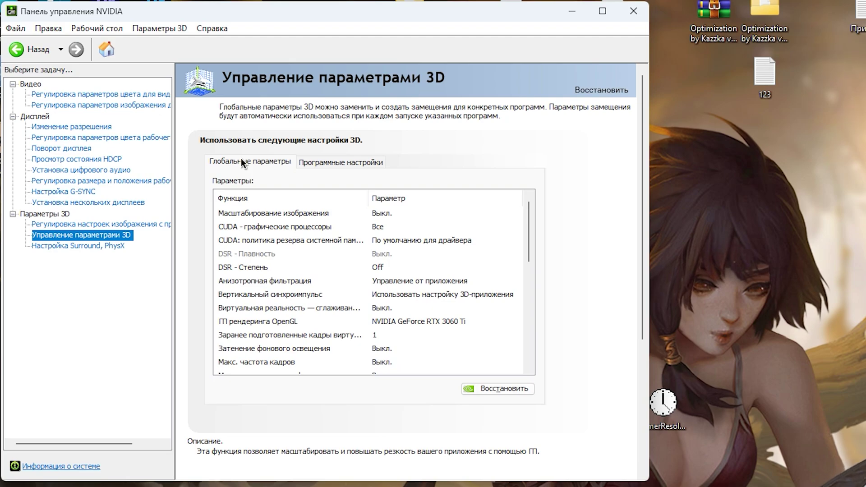
click(340, 162)
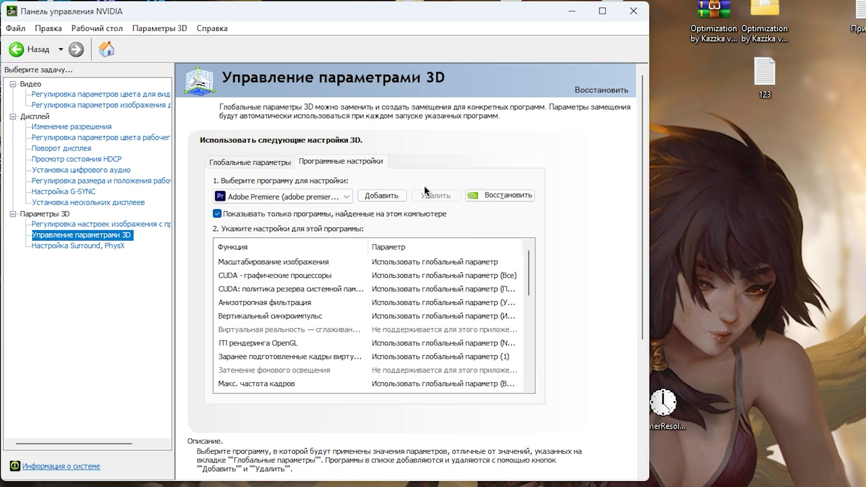
click(264, 162)
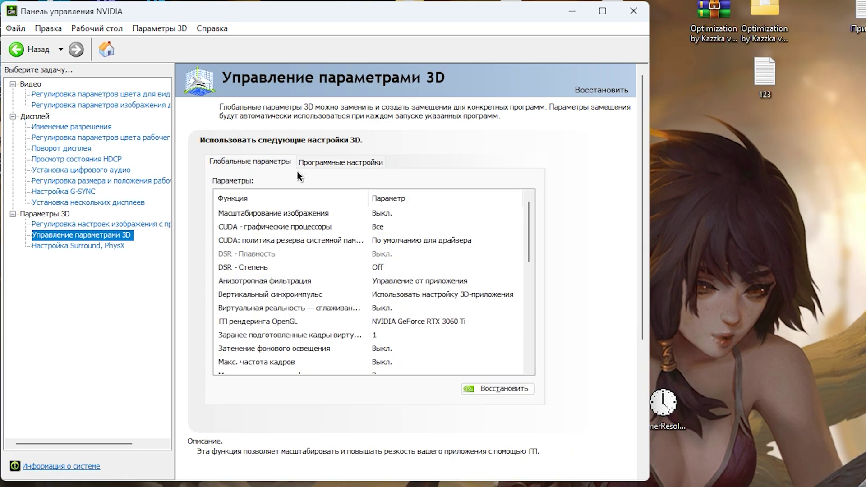
Step: Examine the available options for anisotropic filtering and vertical sync in the global 3D settings
scroll(523, 238, down, 1)
click(431, 239)
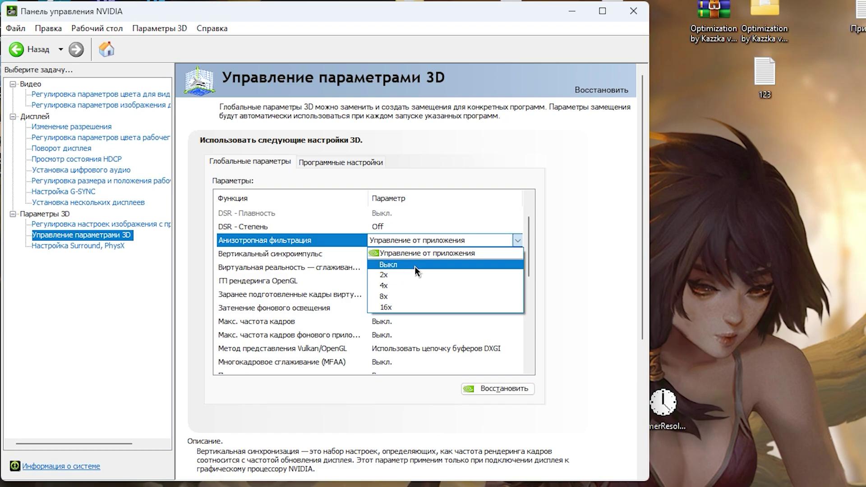
click(575, 289)
click(399, 255)
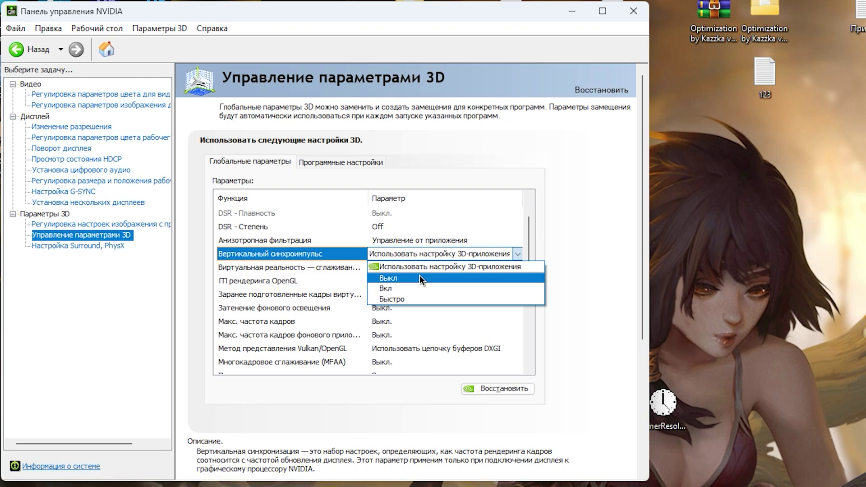
click(597, 270)
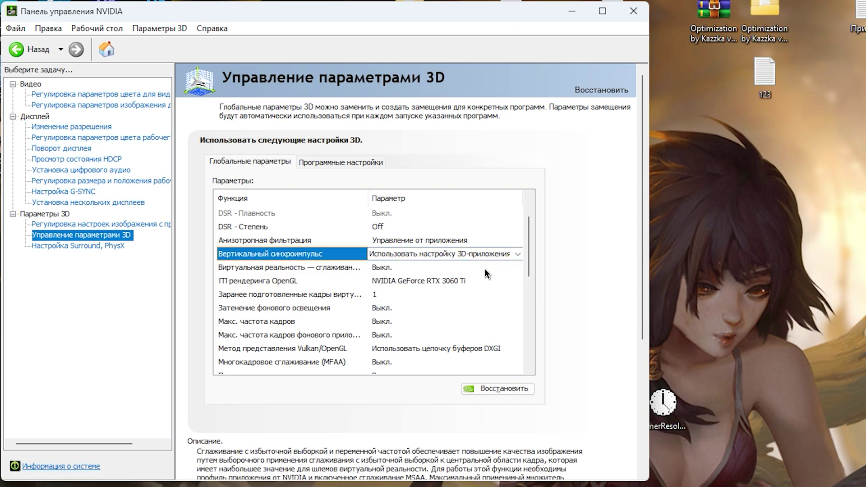
Step: Select NVIDIA GeForce RTX 3060 Ti as the OpenGL rendering GPU and check the options for the Vulkan/OpenGL present method
click(412, 281)
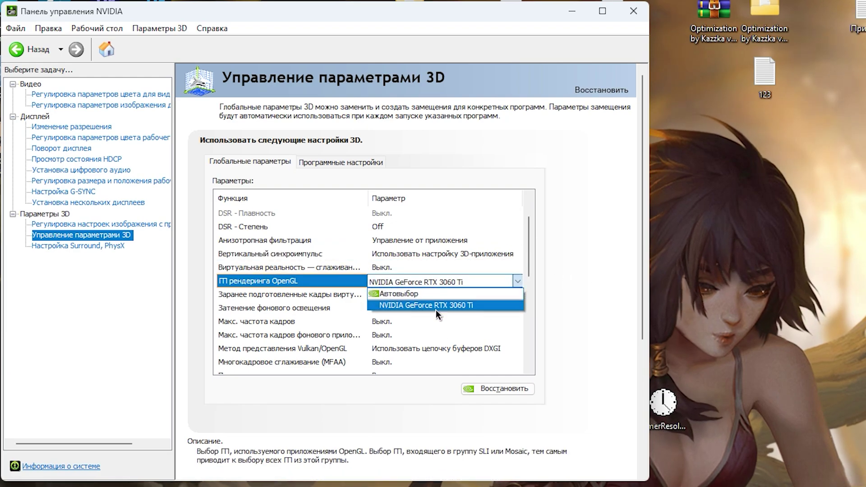
click(436, 310)
drag(529, 259, 515, 275)
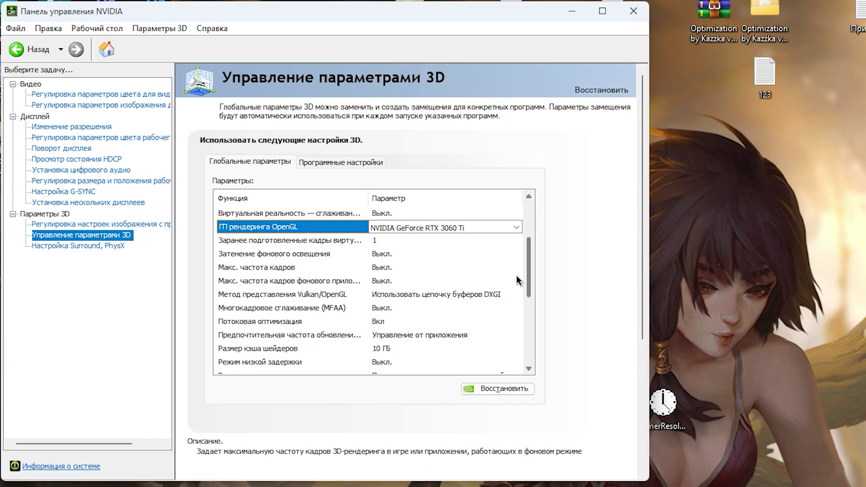
click(415, 293)
click(385, 297)
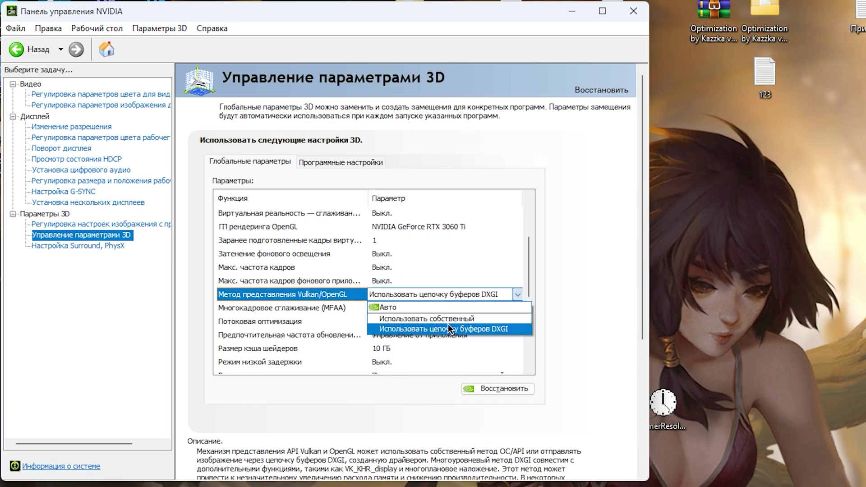
click(560, 333)
Step: Set the shader cache size to 10 ГБ and check the available power management modes in the global 3D settings
scroll(451, 288, down, 2)
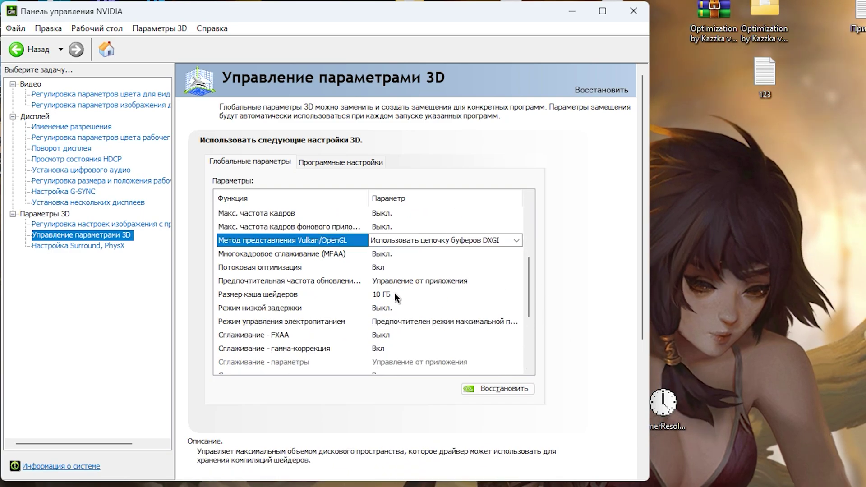
click(400, 295)
click(401, 295)
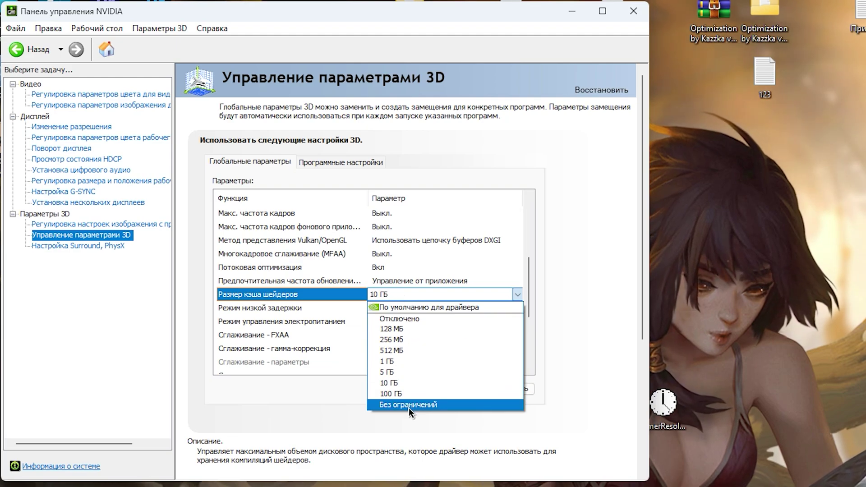
click(416, 382)
double_click(316, 323)
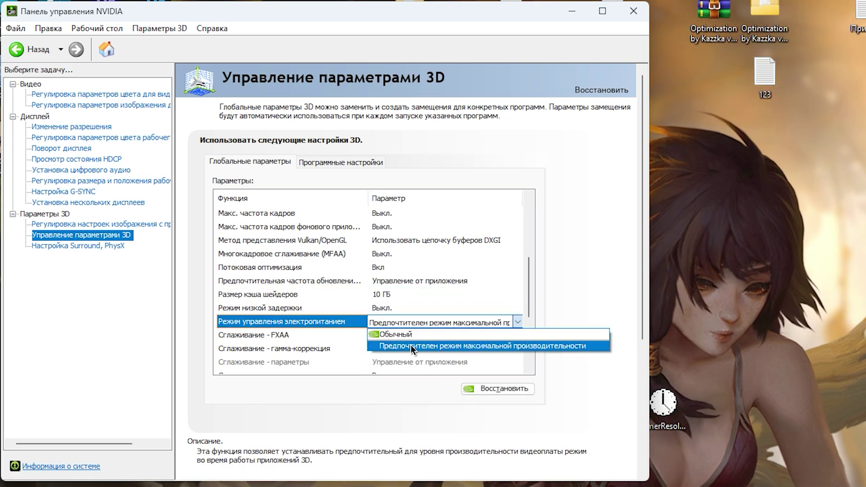
click(574, 374)
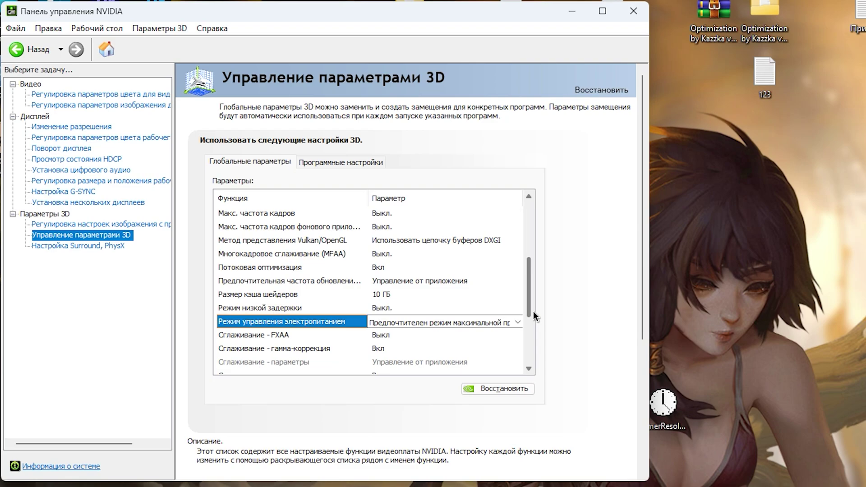
Step: Examine the available options for monitor technology and texture filtering quality in the global 3D settings
scroll(451, 311, down, 3)
double_click(375, 295)
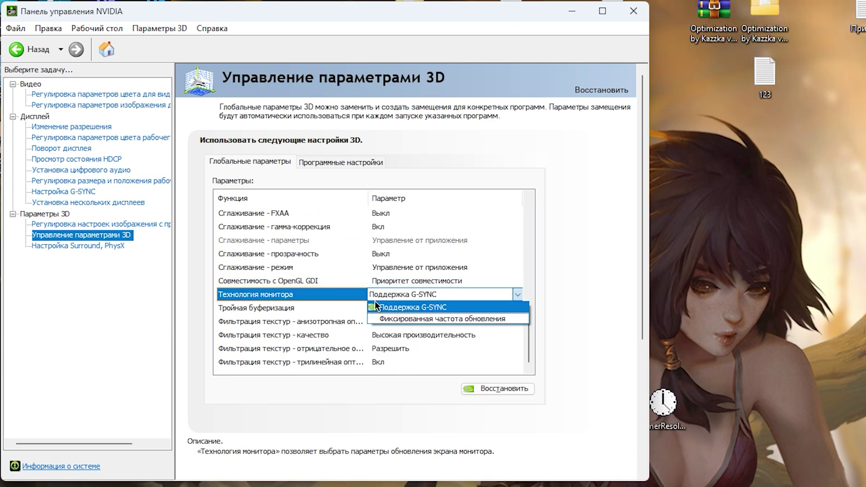
click(574, 313)
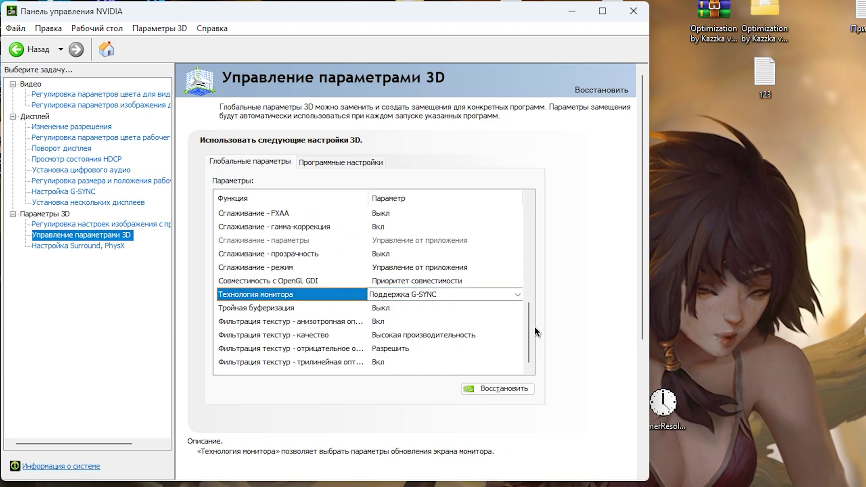
double_click(418, 334)
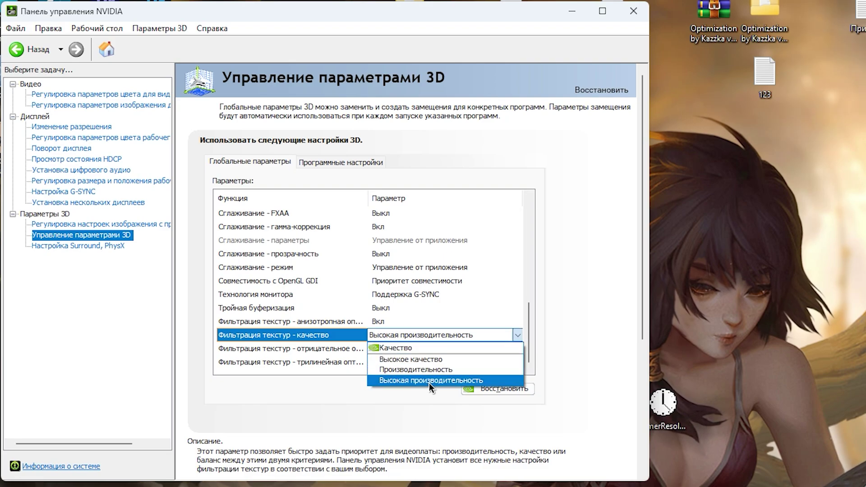
click(582, 370)
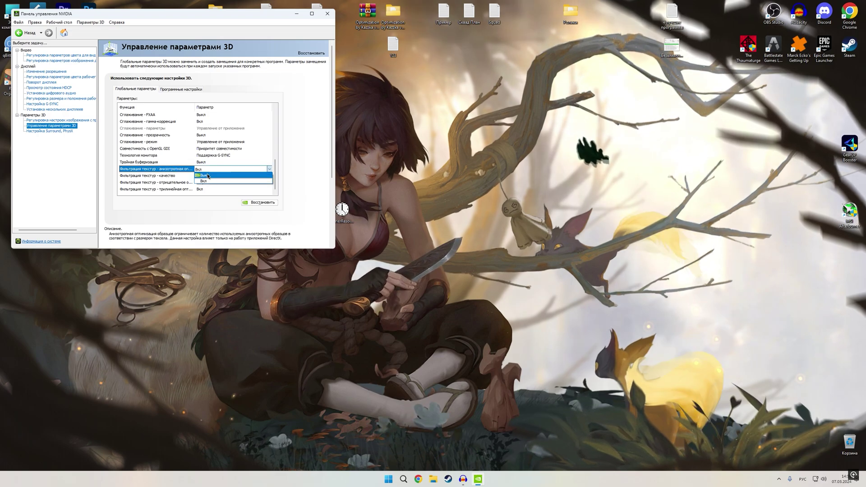
Step: Check the anisotropic sample optimization options for texture filtering, look over the remaining global 3D settings and close the NVIDIA Control Panel
key(Up)
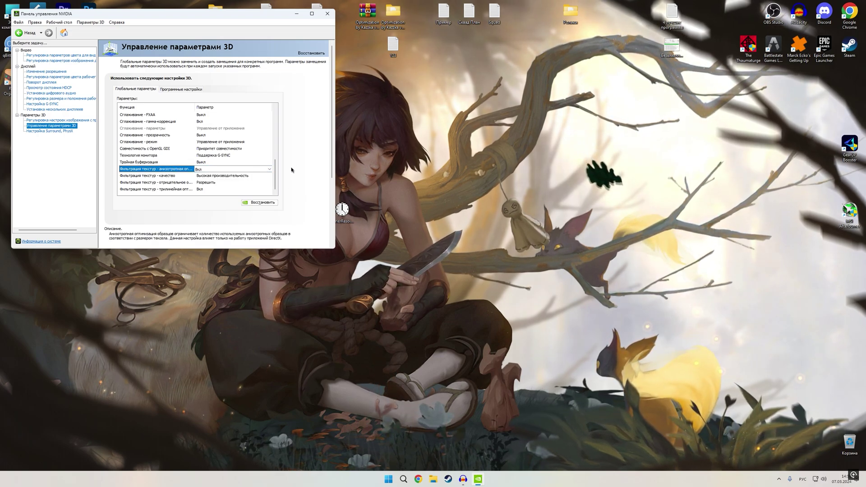
key(Down)
key(Down)
scroll(272, 165, up, 2)
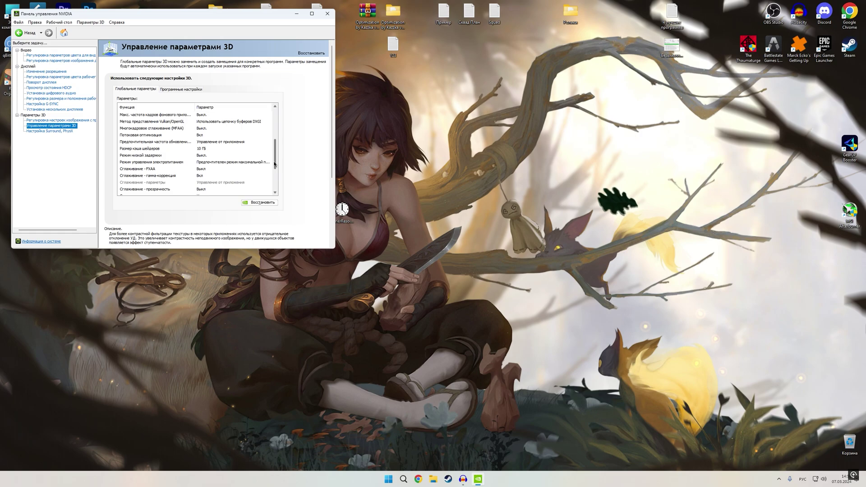
scroll(272, 165, down, 3)
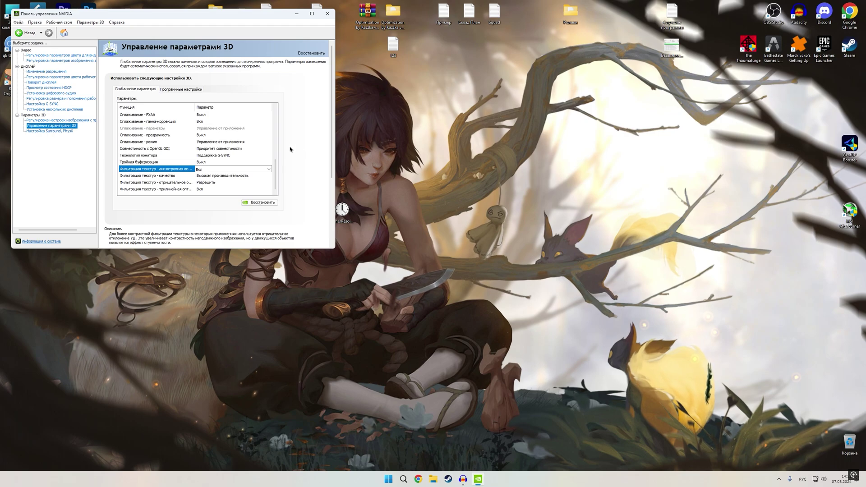
key(alt+F4)
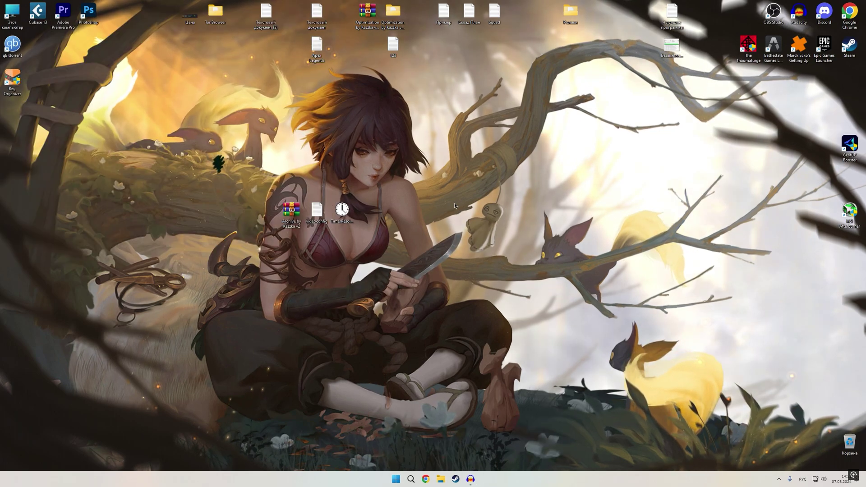
Step: Open the Archive by Kazzka v2 archive and view the AMD Radeon guide images from Настройка 1.png to Настройка 4.png
double_click(291, 211)
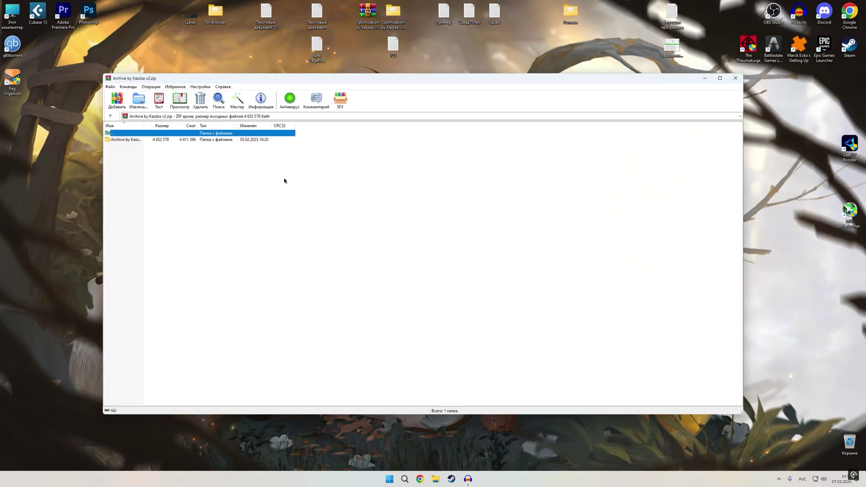
double_click(216, 139)
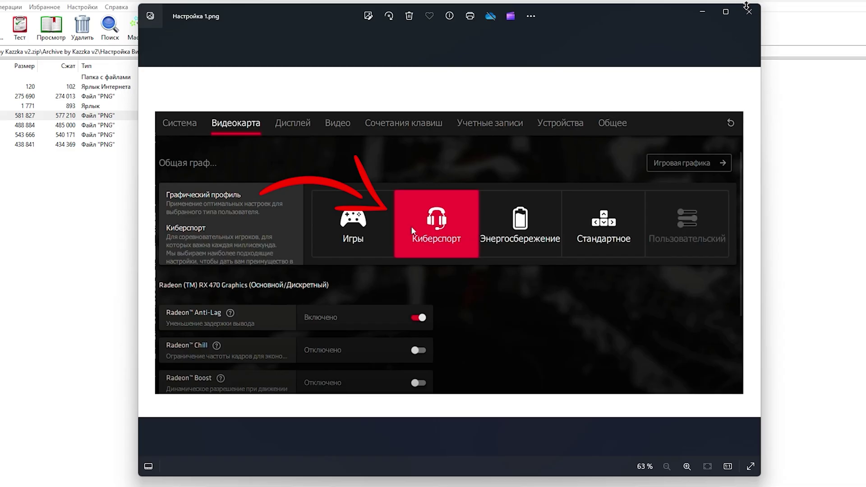
key(Right)
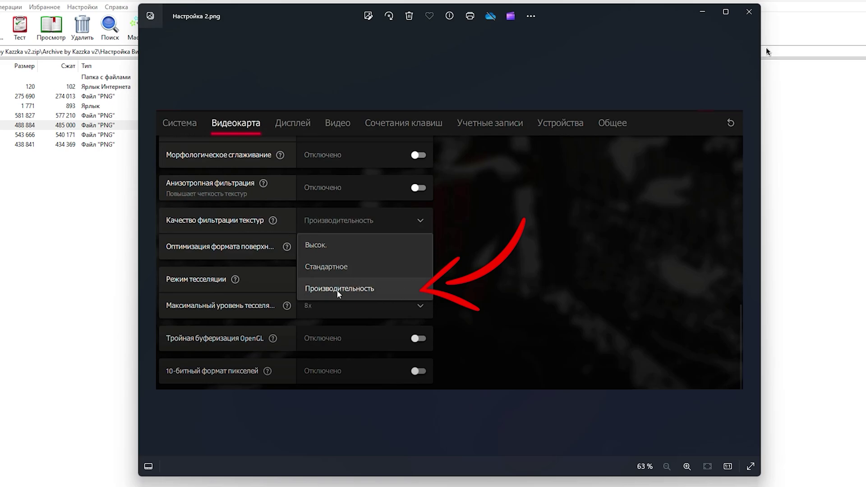
key(Right)
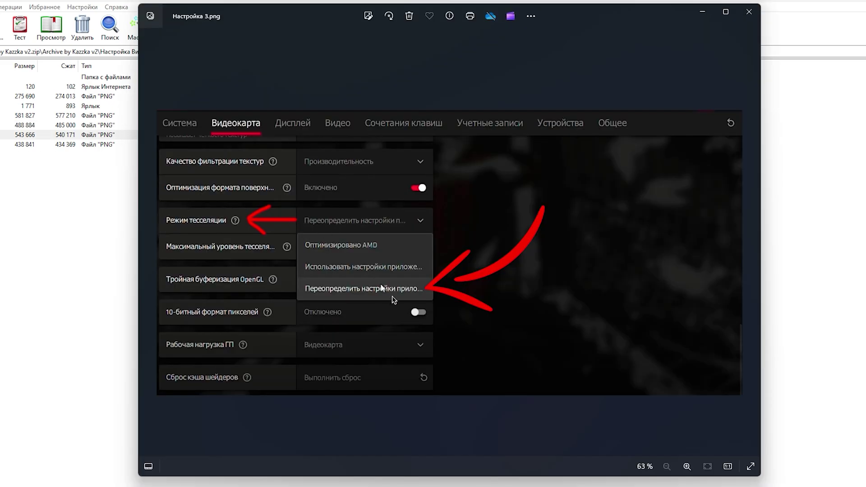
click(748, 11)
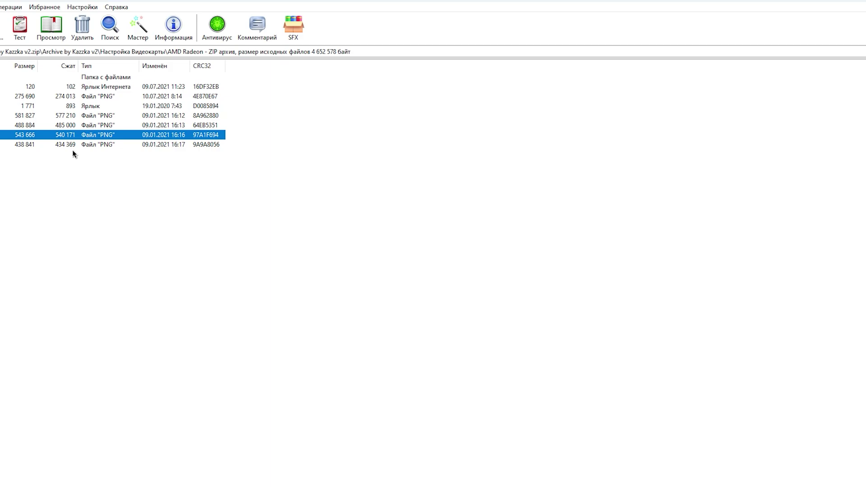
double_click(72, 145)
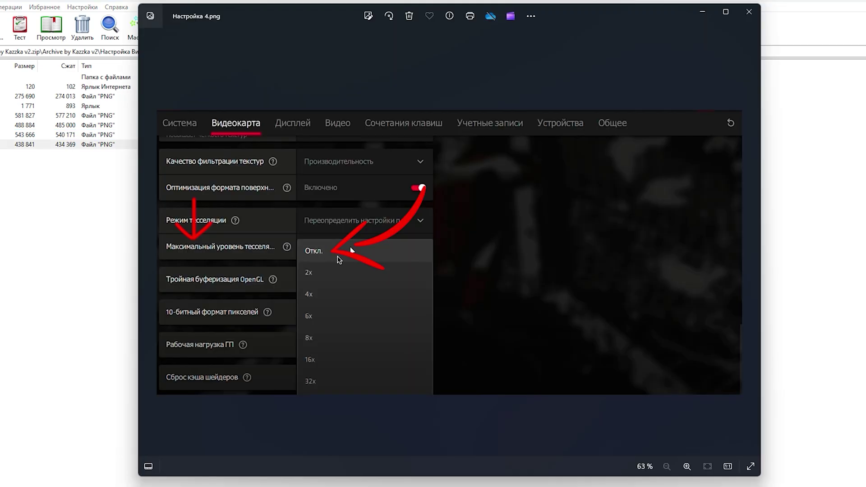
click(748, 12)
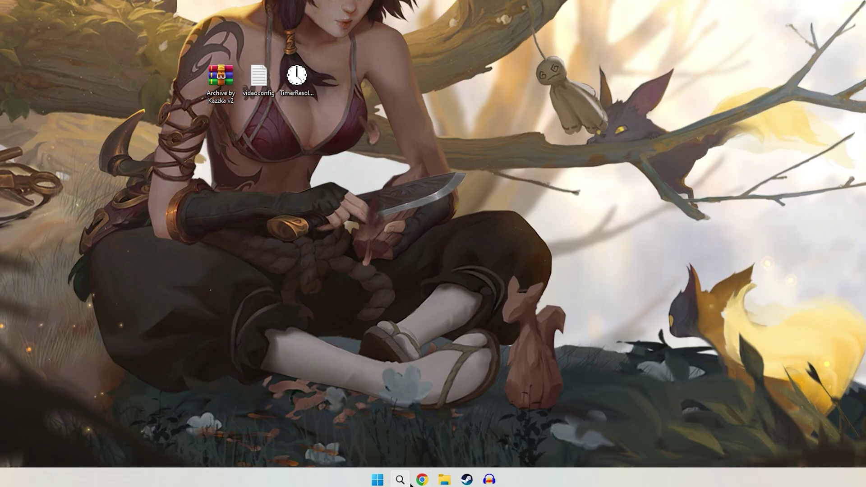
Step: Search Windows for the game mode settings (Параметры режима игры) and open them
key(super+s)
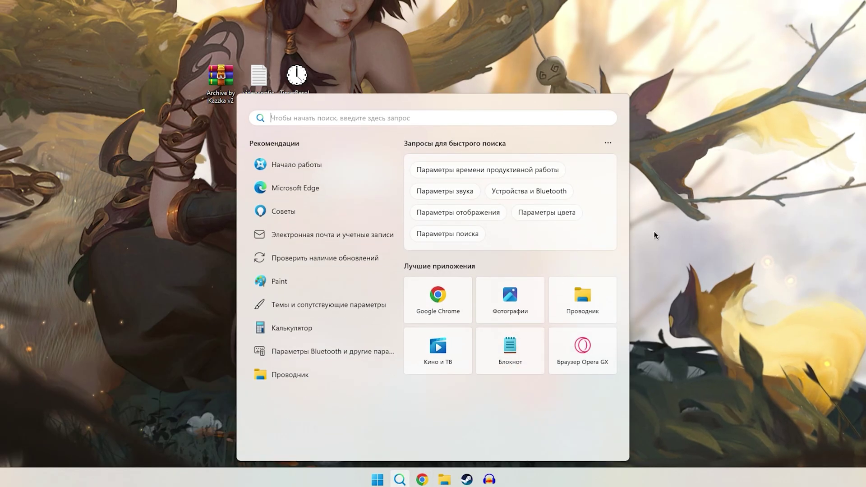
text(параметры режима игры)
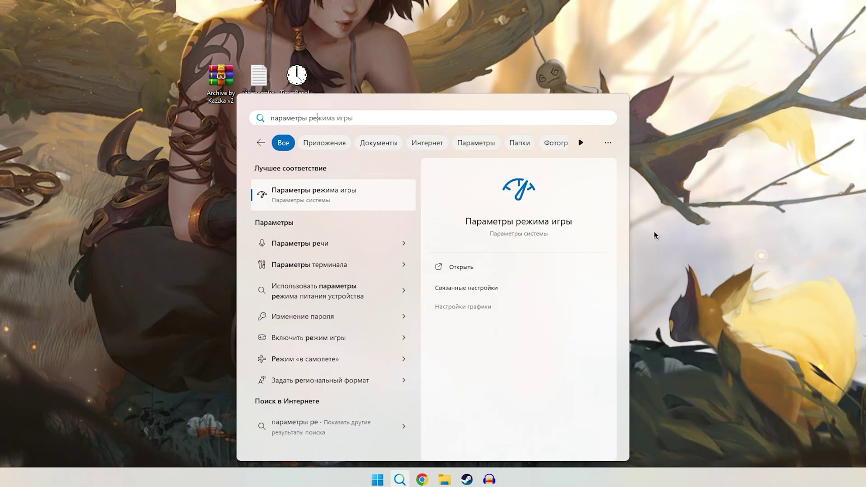
key(Return)
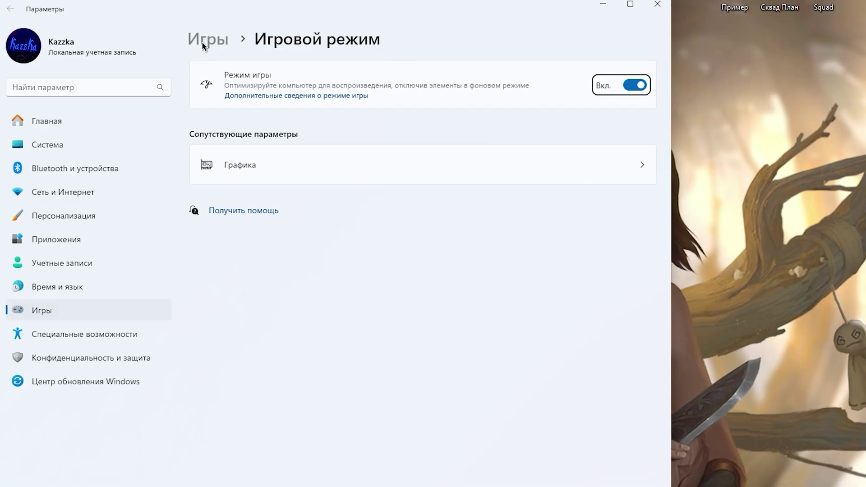
Step: Review the Game Bar and captures (Записи) pages in the Windows gaming settings
click(201, 41)
click(313, 89)
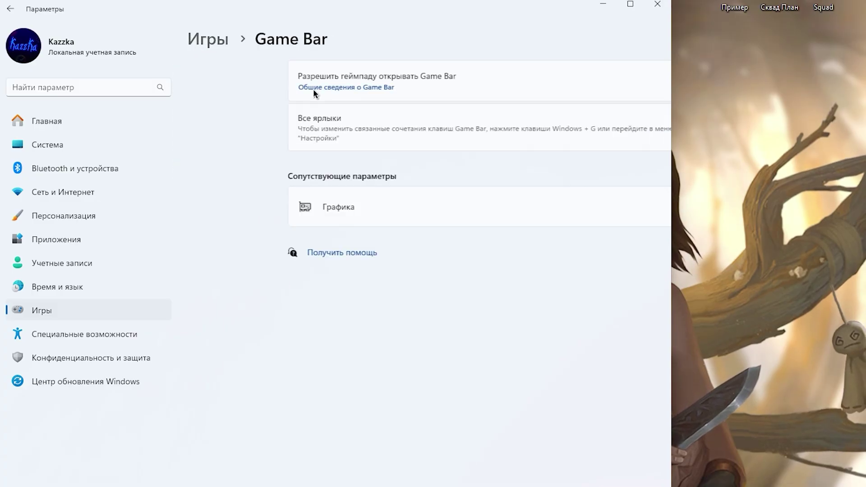
click(208, 41)
click(338, 128)
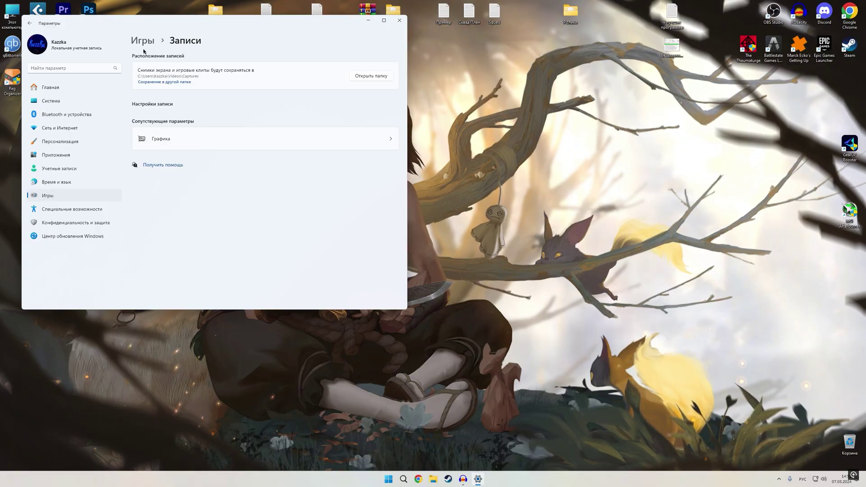
click(142, 41)
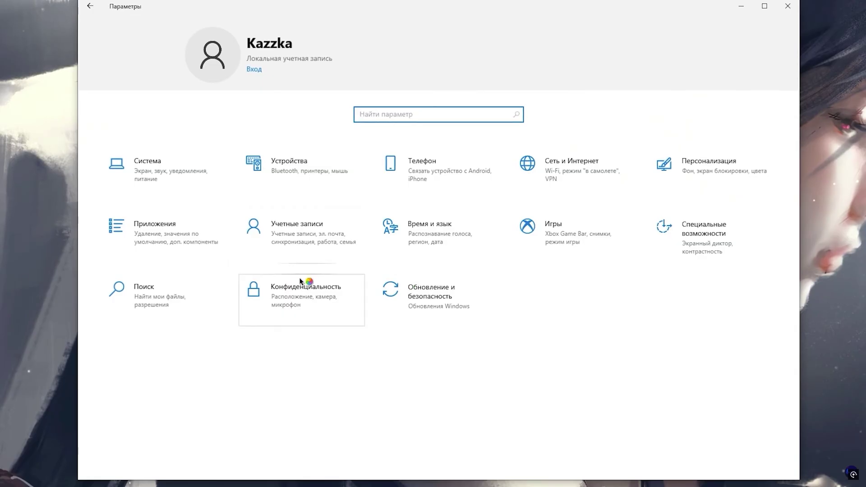
Step: Open the background apps page (Фоновые приложения) in the privacy settings and toggle the permission for apps to run in the background on and back off
click(296, 293)
scroll(163, 321, down, 10)
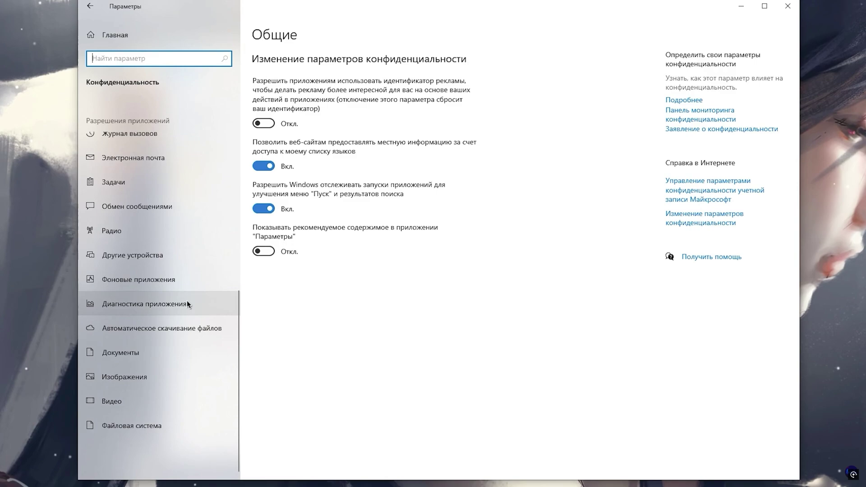
click(177, 280)
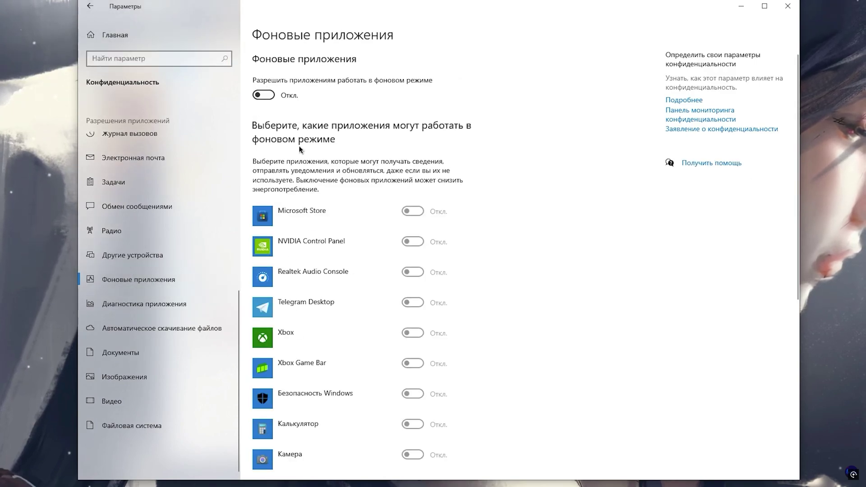
click(264, 95)
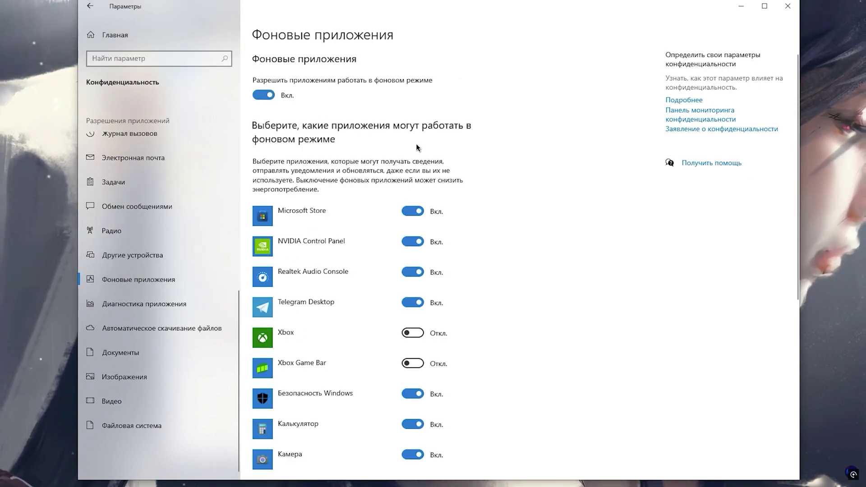
click(264, 95)
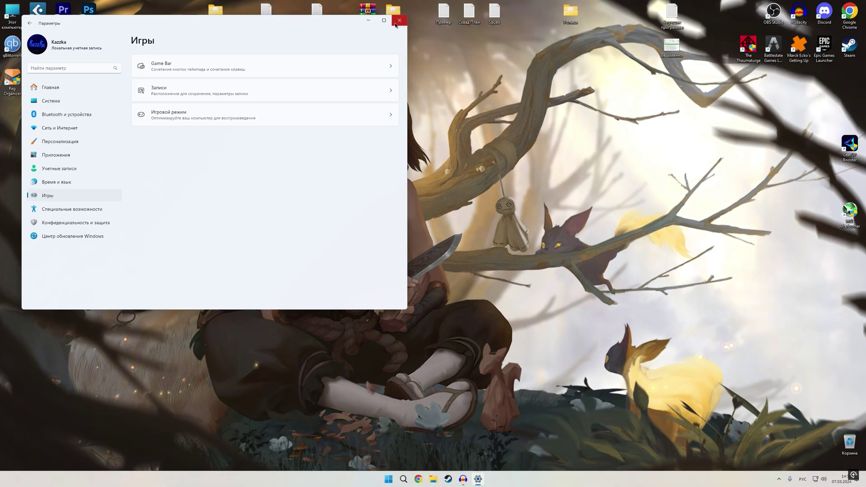
Step: Close the Windows settings and open the core isolation page (Изоляция ядра) of Windows Security
click(399, 21)
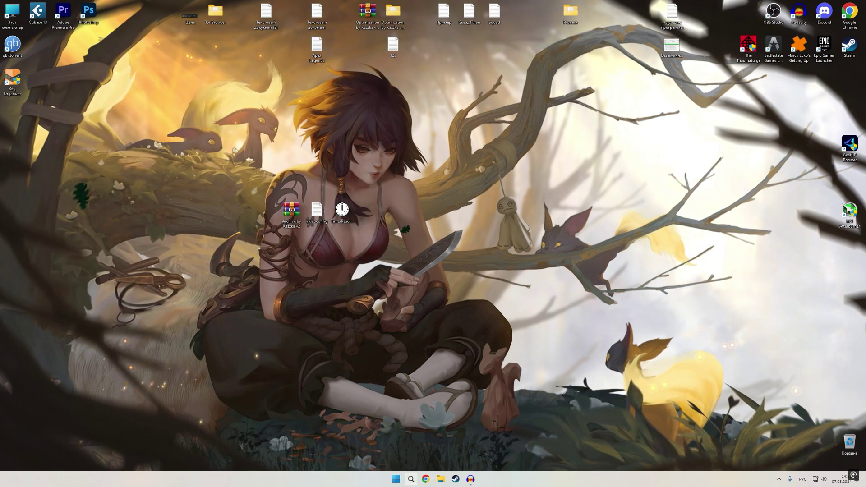
key(super+s)
text(безопасность)
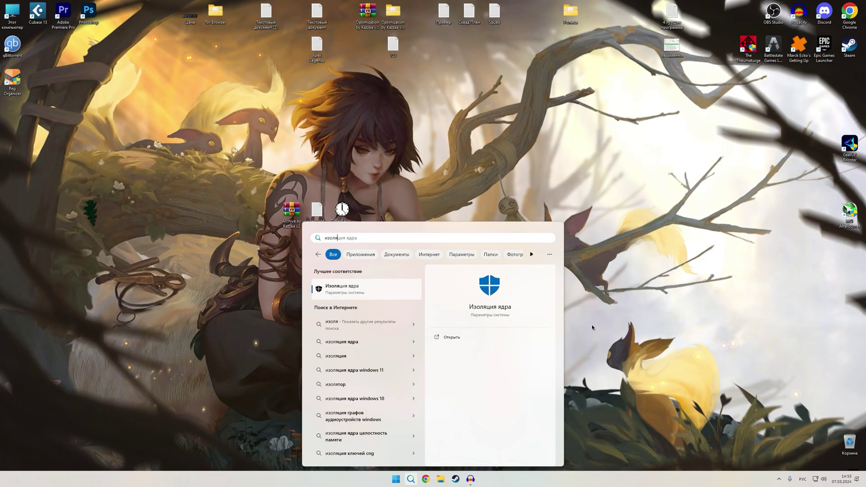
key(Return)
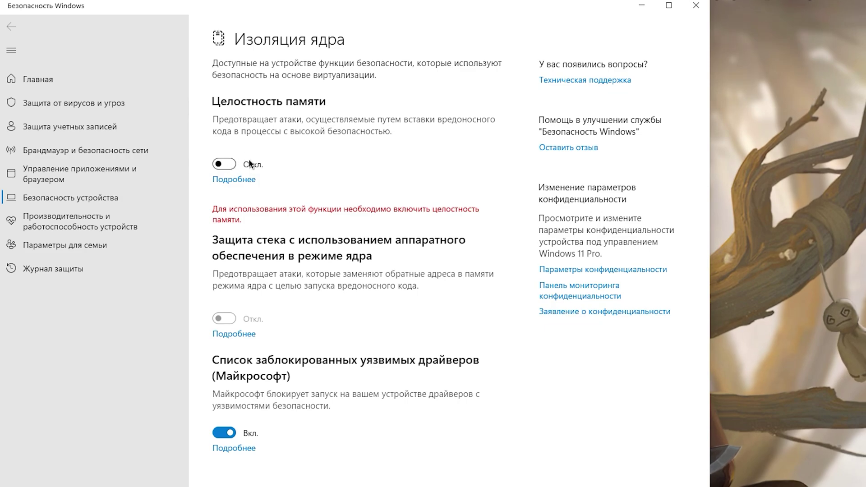
Step: Close Windows Security, run TimerResolution from the desktop, switch the timer resolution to Maximum and back to Default, and close the utility
click(695, 6)
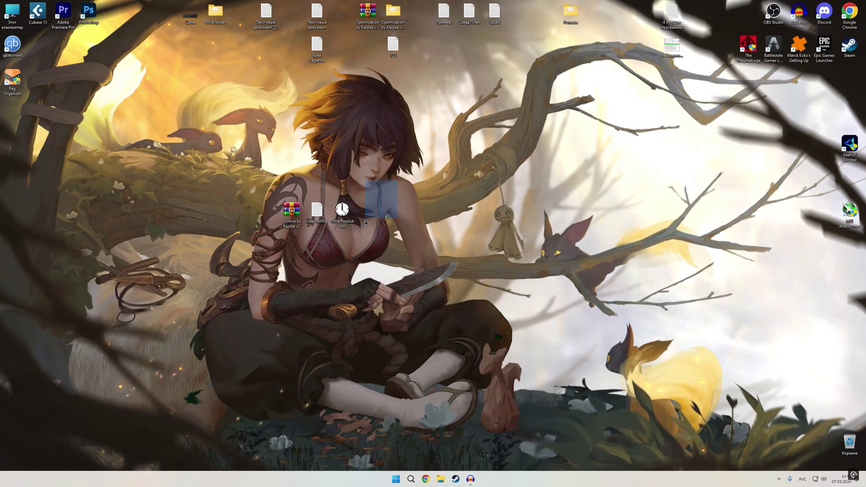
drag(365, 222, 356, 216)
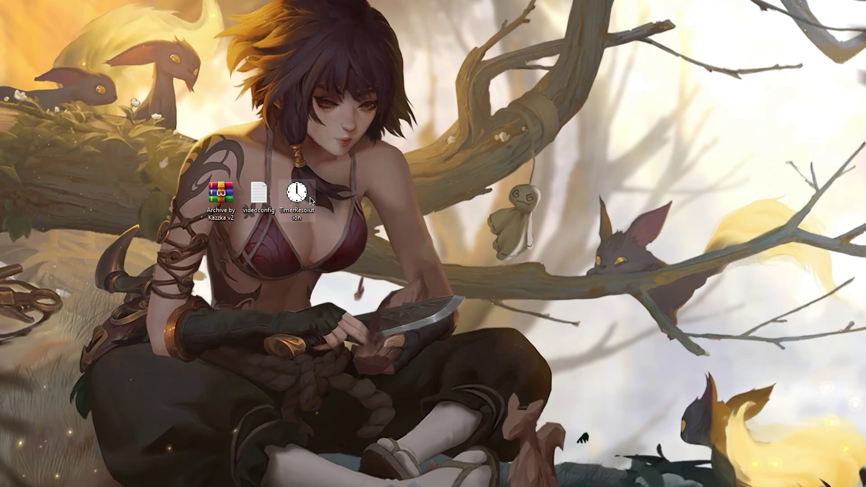
double_click(351, 214)
click(369, 270)
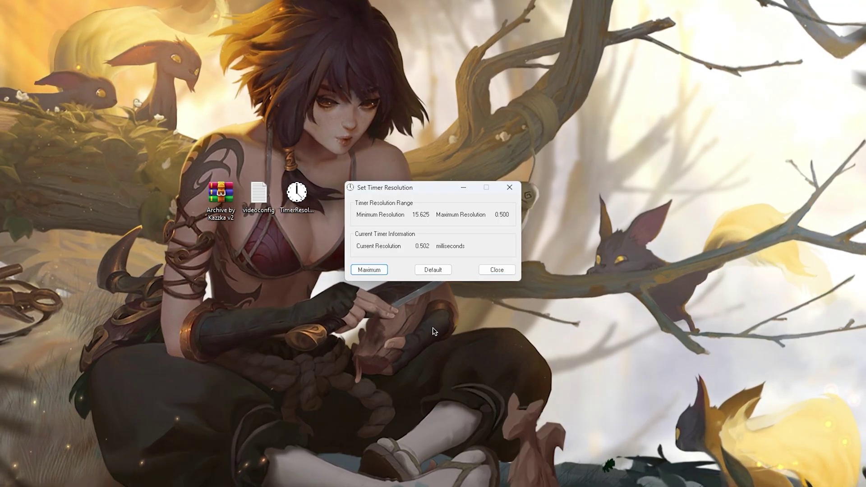
click(436, 269)
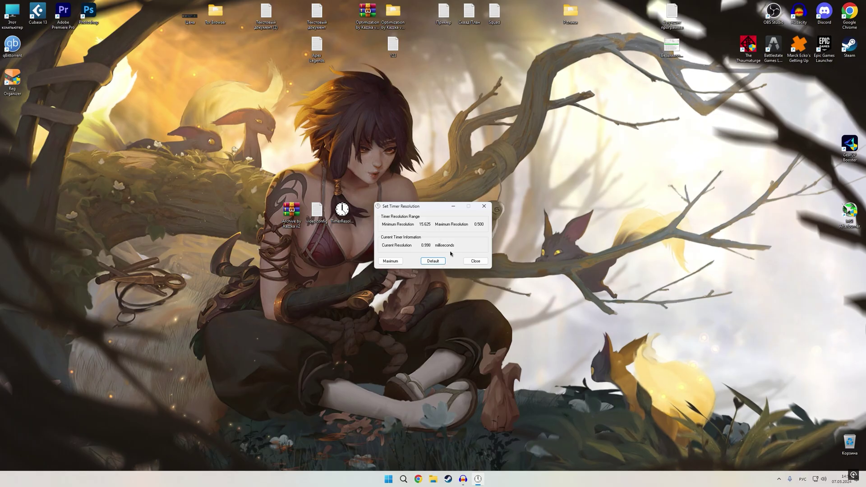
click(468, 265)
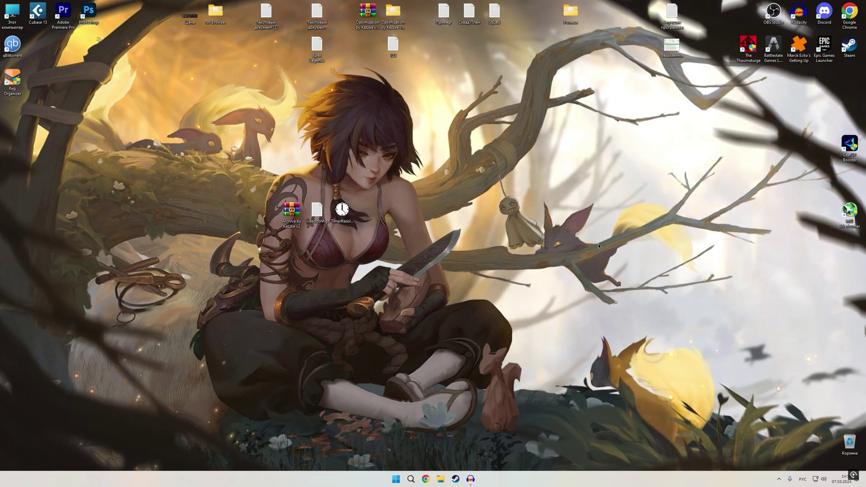
Step: Open the Archive by Kazzka v2 archive and extract its folder to the desktop
double_click(291, 212)
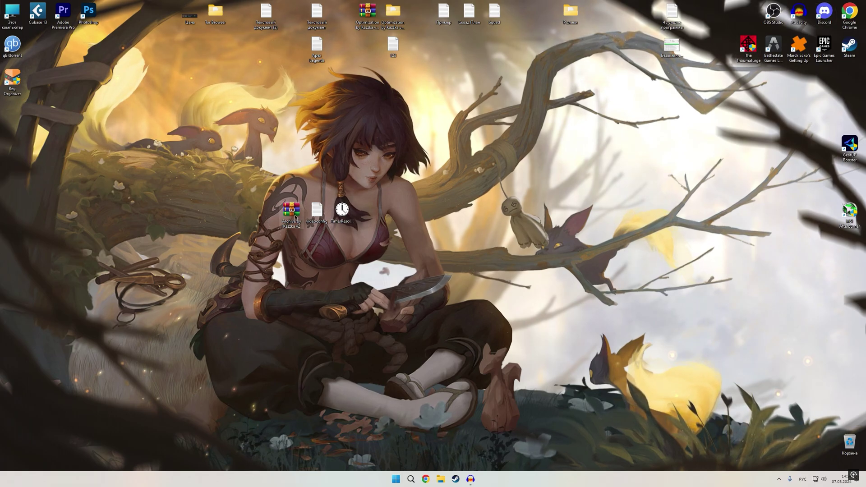
drag(131, 140, 758, 98)
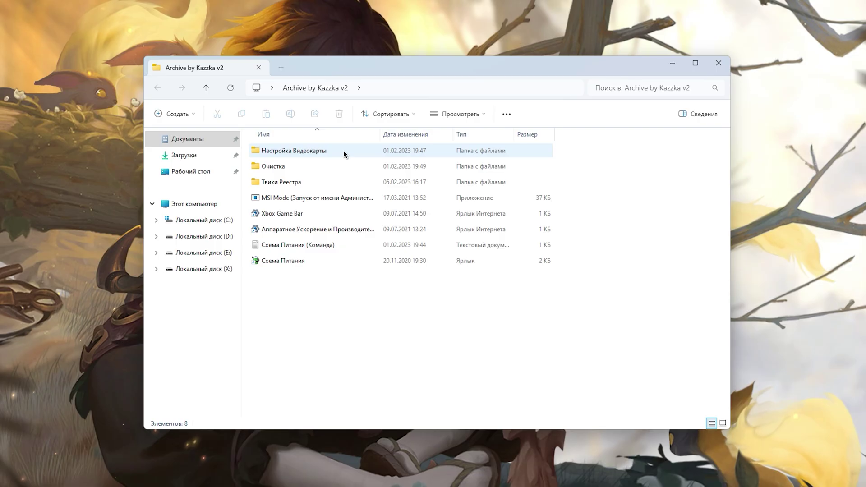
Step: Look through the graphics card settings folder (Настройка Видеокарты) and the other contents of the extracted archive folder
double_click(290, 150)
drag(299, 284, 275, 133)
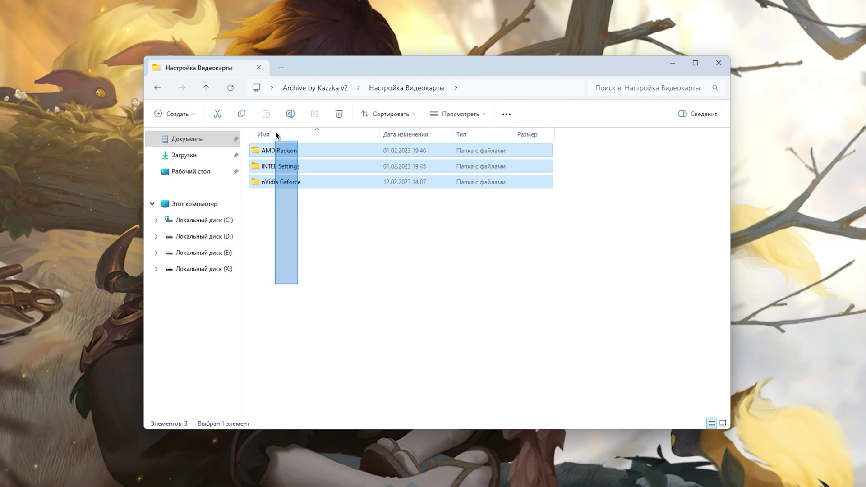
click(351, 238)
key(BackSpace)
key(Down)
click(294, 185)
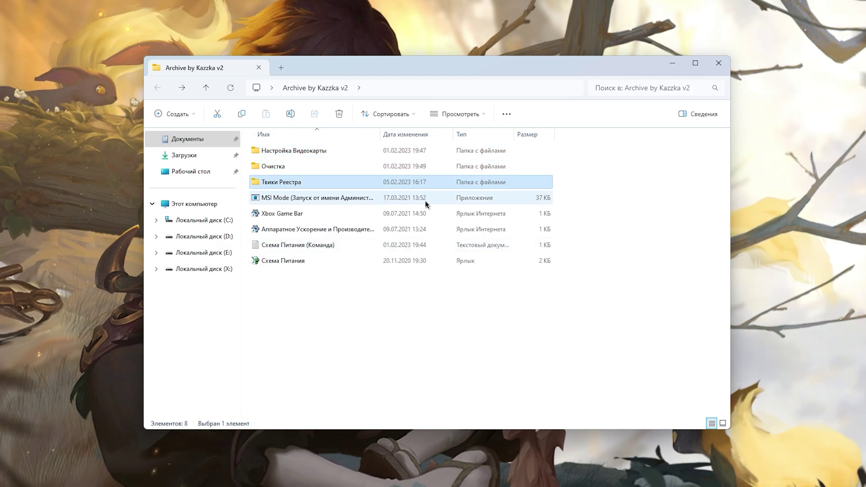
drag(424, 200, 429, 310)
click(350, 222)
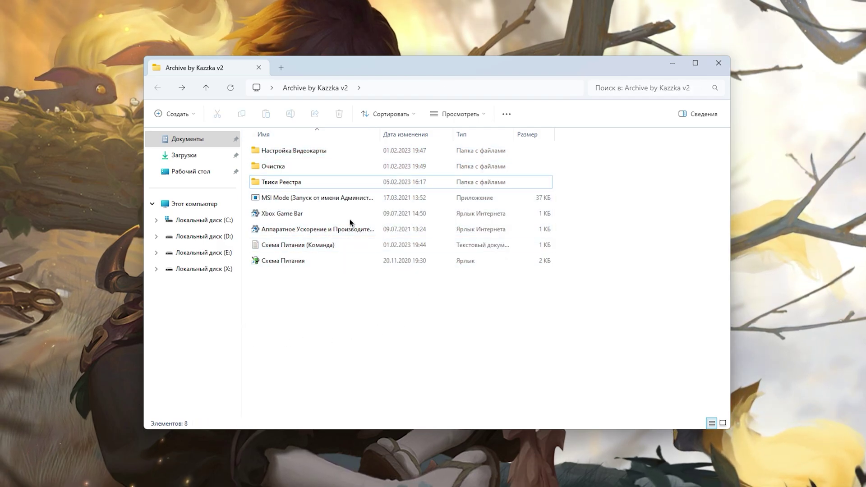
Step: Permanently delete all files in the Windows Temp folder through the Delete %Temp% Files shortcut in Очистка, cancelling for files in use
double_click(304, 166)
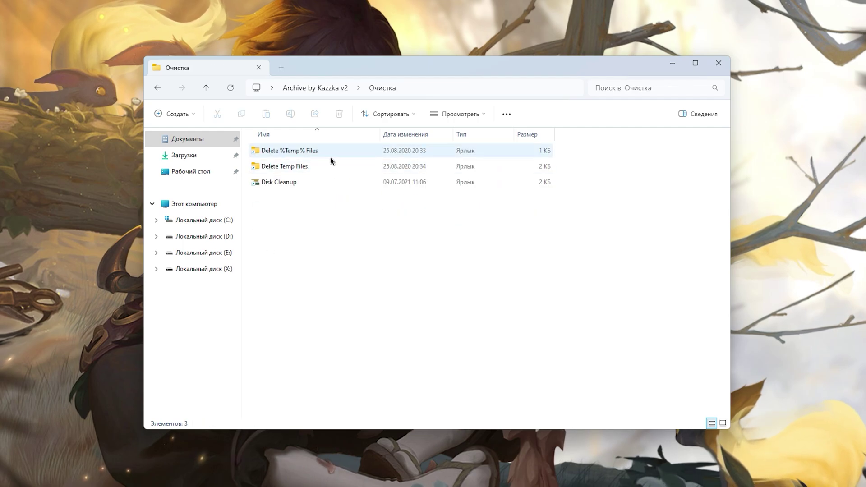
double_click(323, 154)
key(ctrl+a)
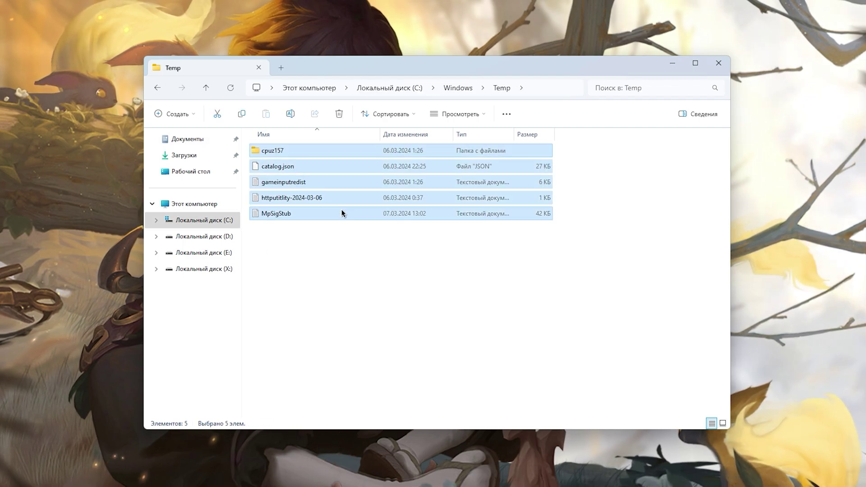
key(shift+Delete)
click(469, 244)
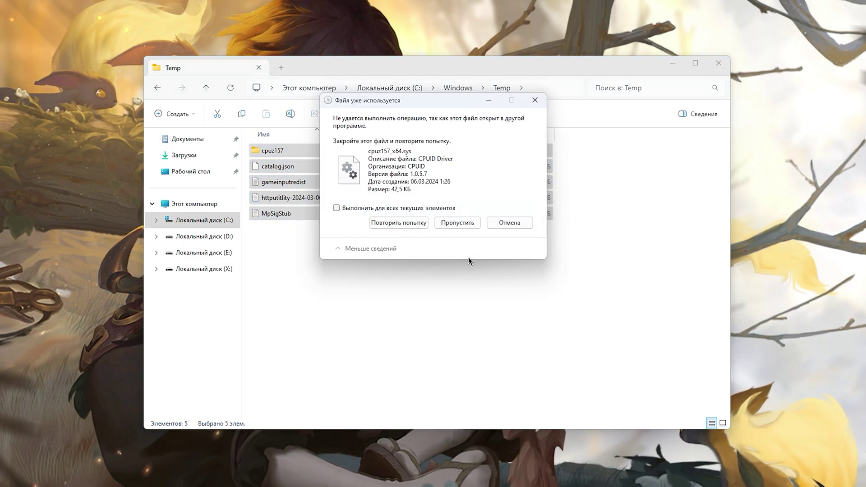
click(514, 228)
key(alt+Left)
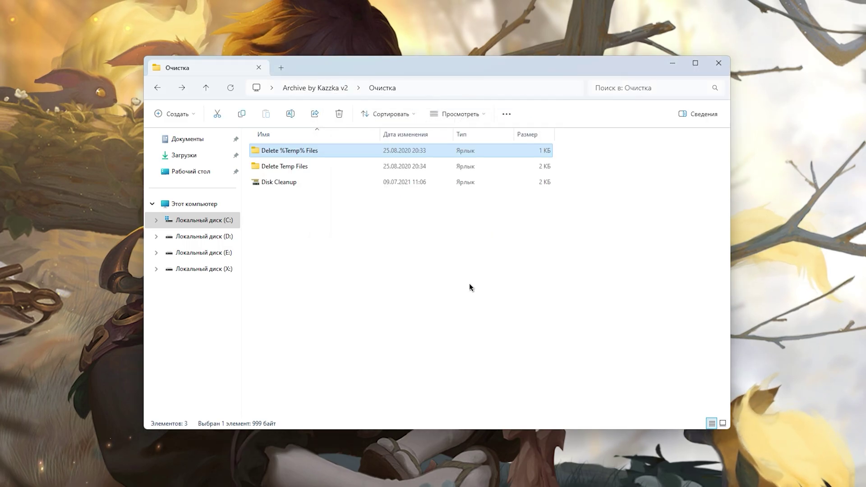
Step: Permanently delete everything in the AppData Local Temp folder through the Delete Temp Files shortcut, cancelling for files in use
click(375, 167)
double_click(364, 167)
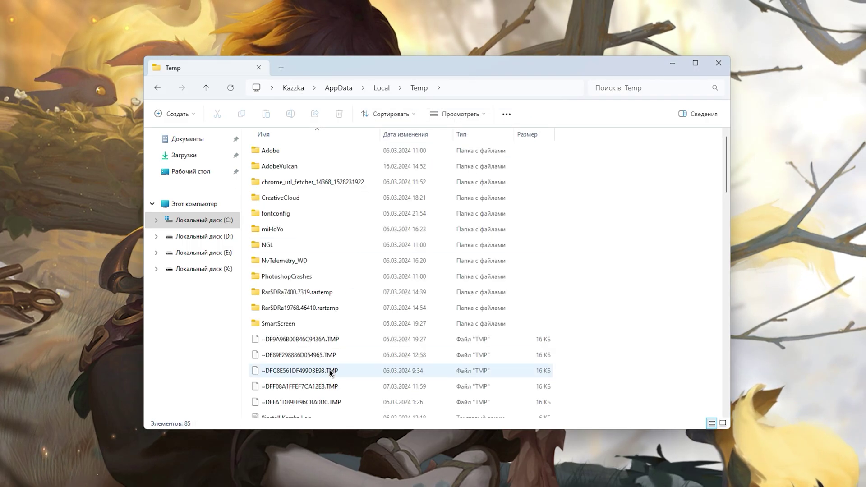
key(ctrl+a)
scroll(593, 164, down, 20)
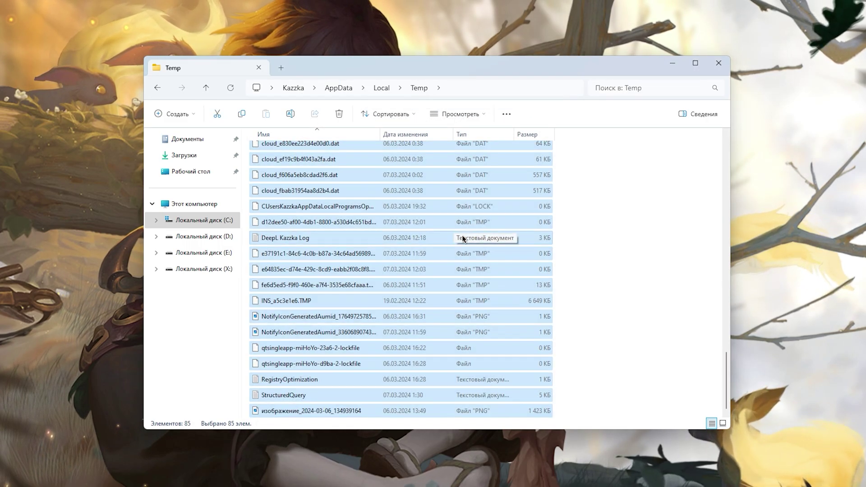
key(shift+Delete)
click(500, 243)
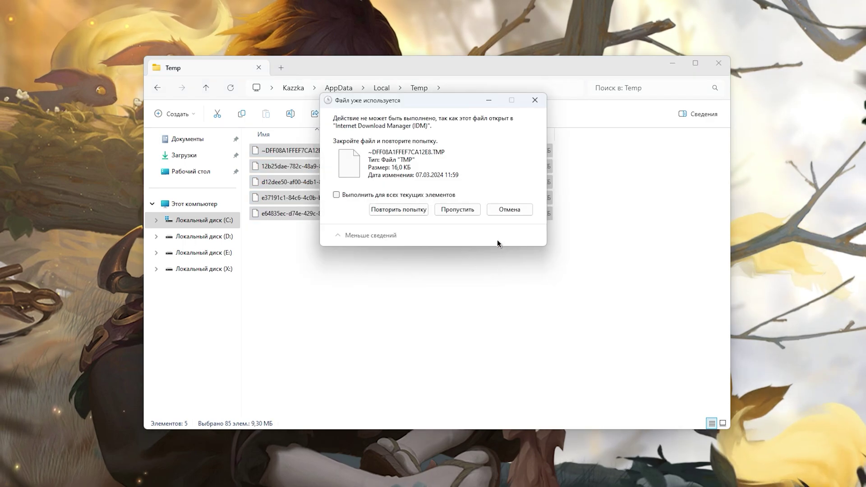
click(502, 213)
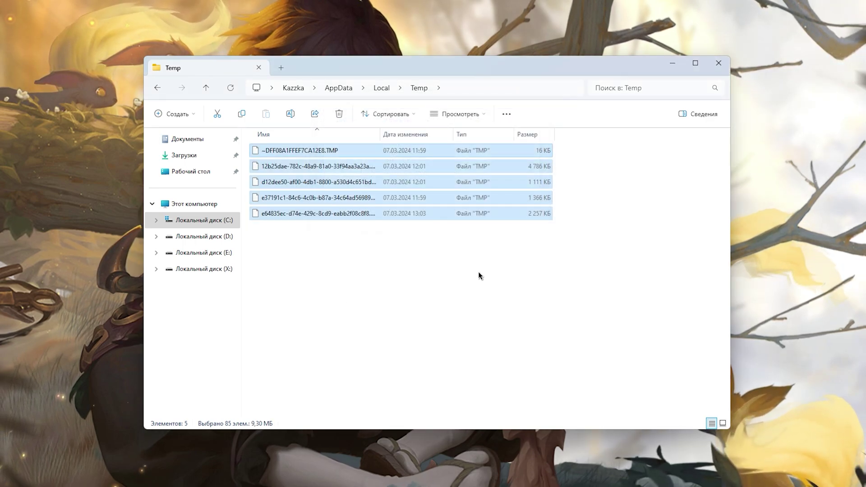
Step: Run the Disk Cleanup shortcut from the Очистка folder on drive C: and include the system files in the cleanup
key(alt+Left)
key(Down)
key(Return)
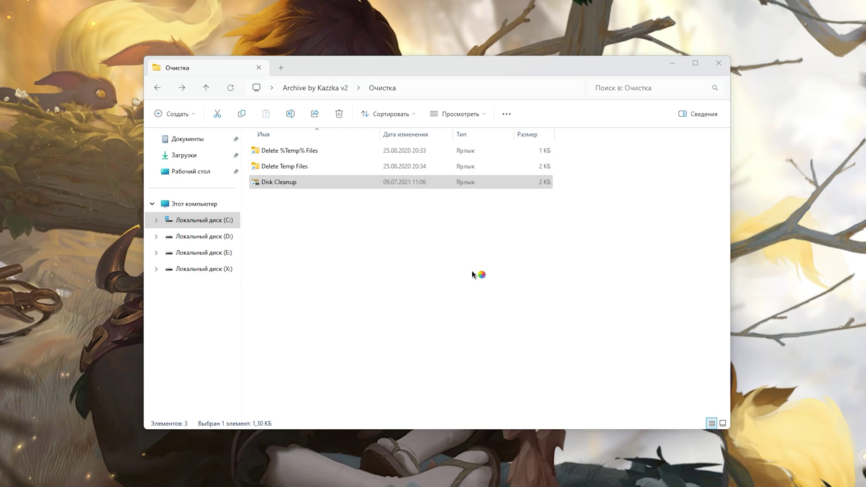
click(414, 258)
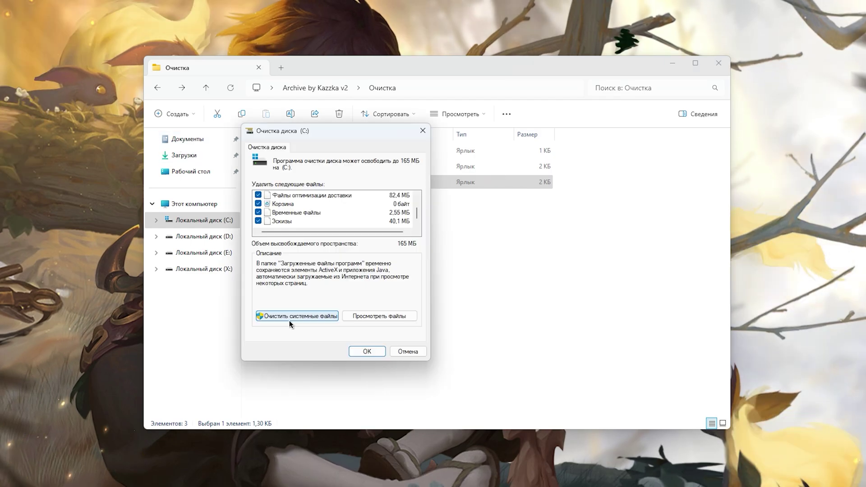
click(289, 319)
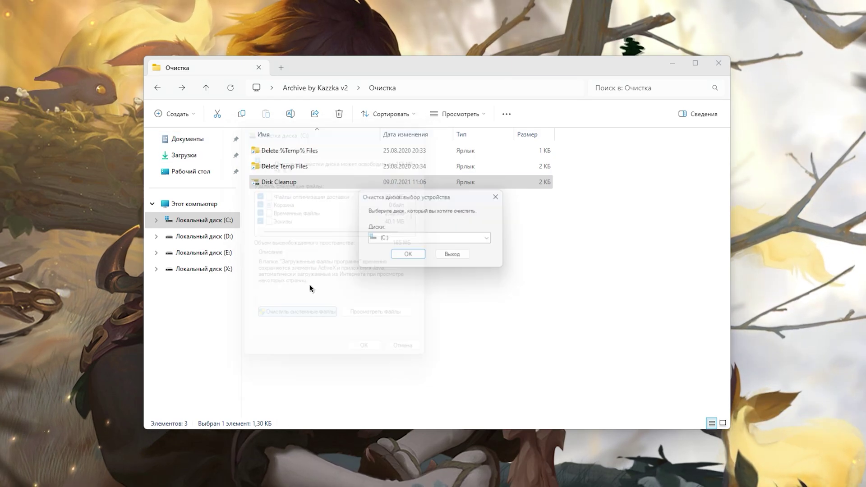
click(406, 255)
scroll(406, 211, down, 2)
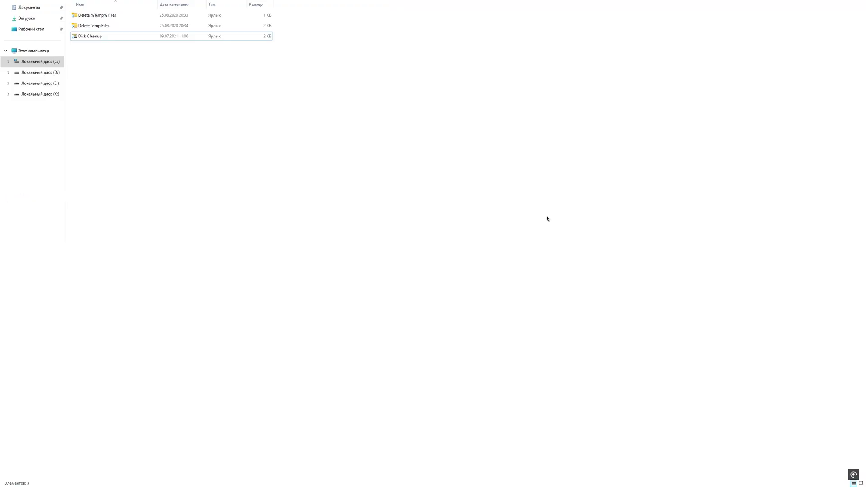
Step: Return to the main archive folder and run the MSI Mode utility as administrator
key(F11)
key(BackSpace)
click(373, 216)
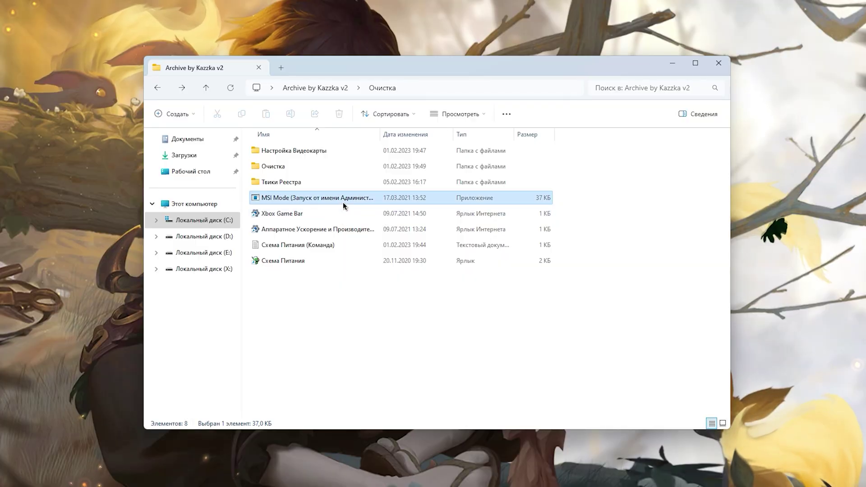
right_click(372, 217)
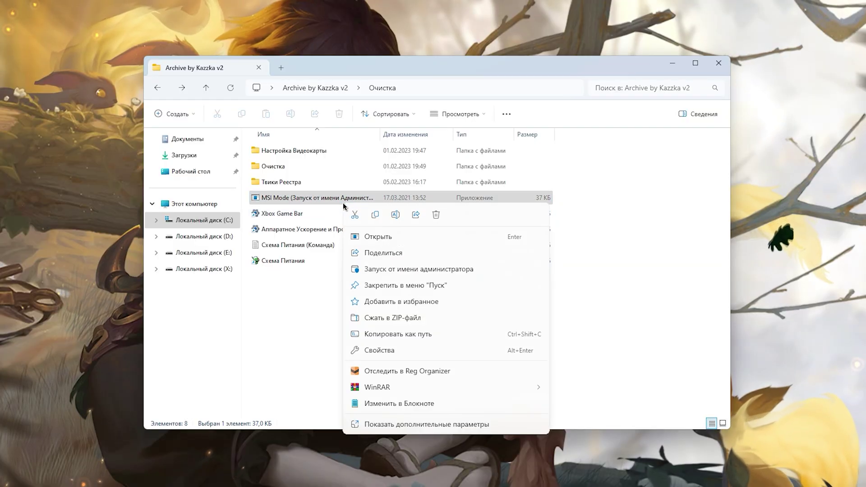
click(424, 269)
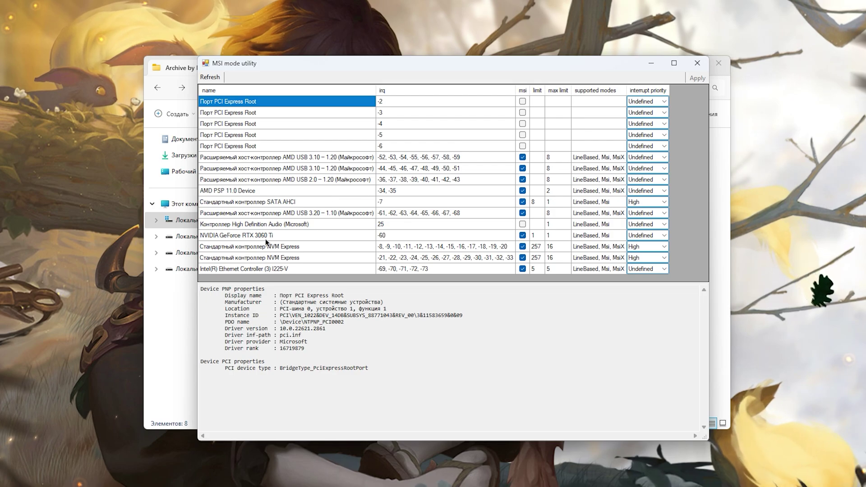
Step: Set the interrupt priority of the NVIDIA GeForce RTX 3060 Ti to High and apply the change
click(266, 239)
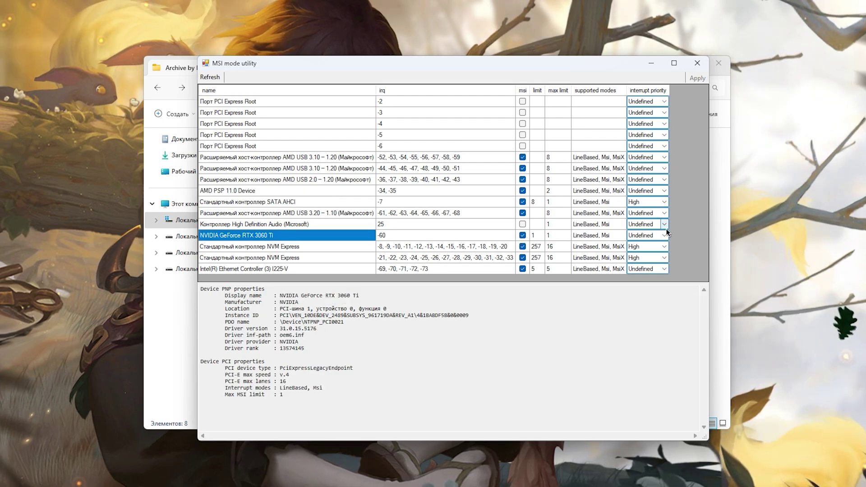
click(648, 235)
click(635, 268)
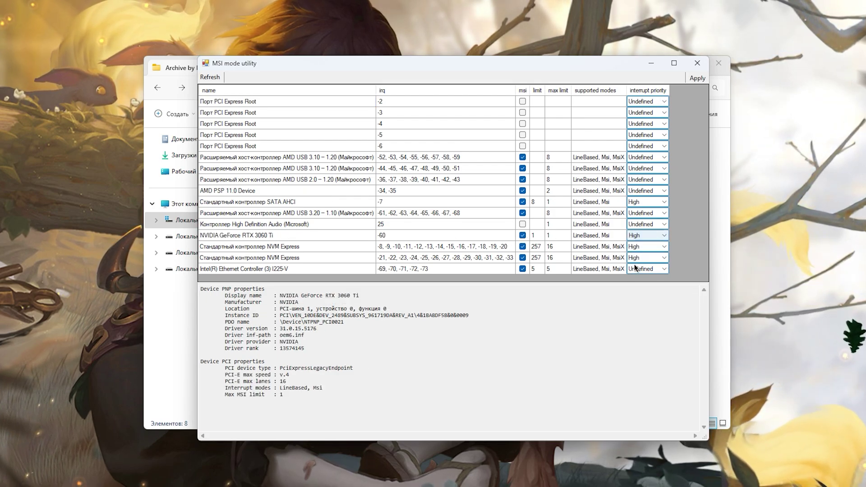
click(697, 78)
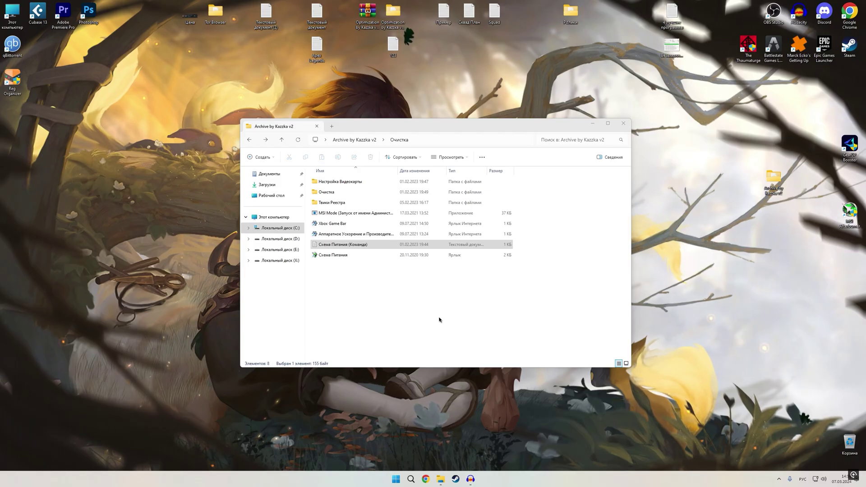
Step: Copy the powercfg -duplicatescheme command from the Схема Питания (Команда) text file and close the file
double_click(353, 245)
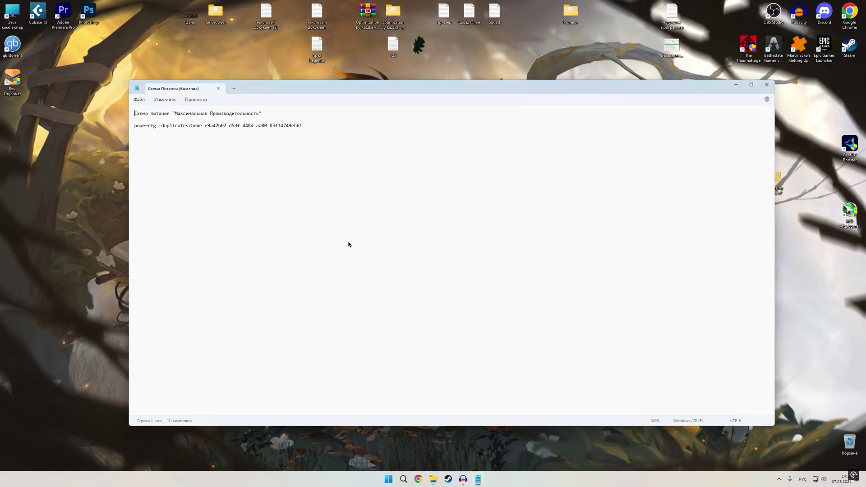
drag(303, 126, 133, 126)
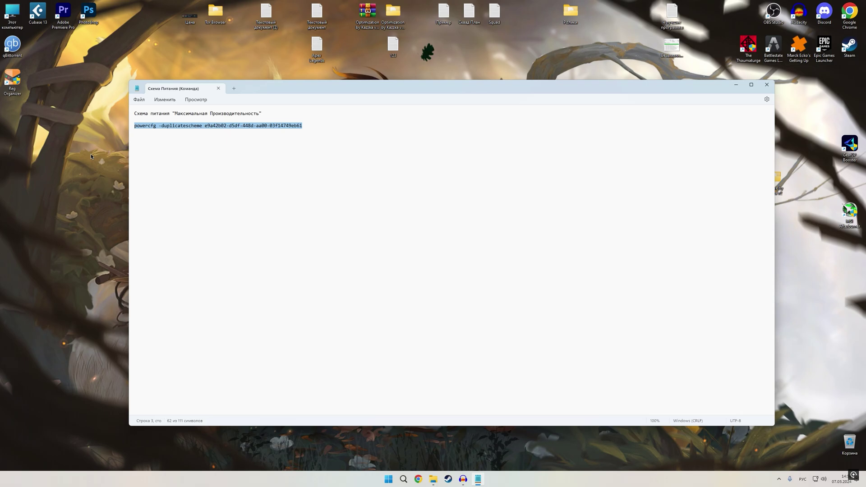
right_click(205, 128)
click(252, 162)
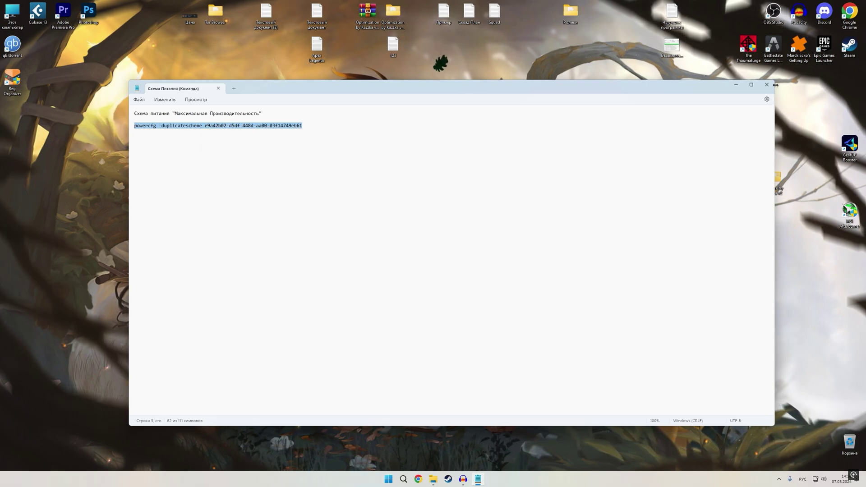
click(766, 84)
Step: Open Windows PowerShell as administrator and run powercfg -duplicatescheme e9a42b02-d5df-448d-aa00-03f14749eb61
right_click(395, 478)
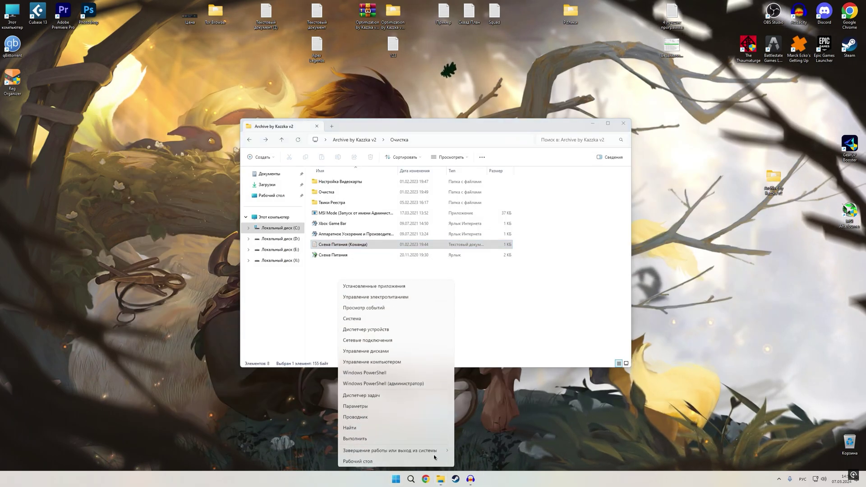
click(388, 384)
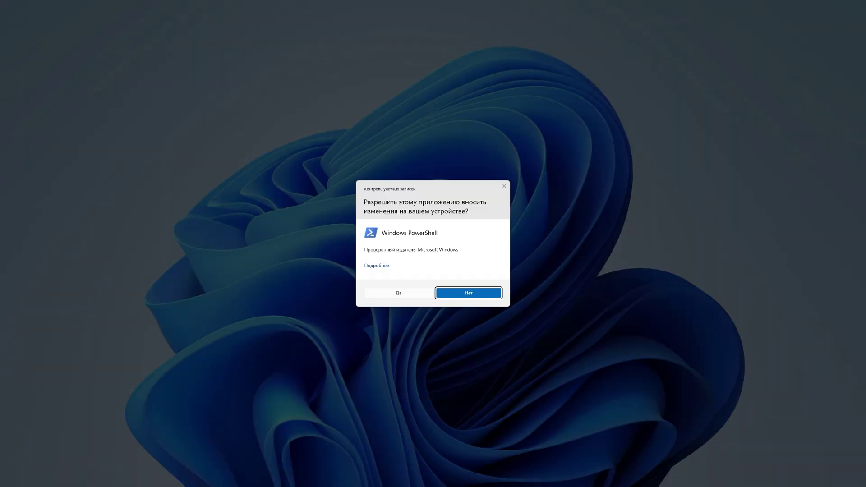
click(398, 293)
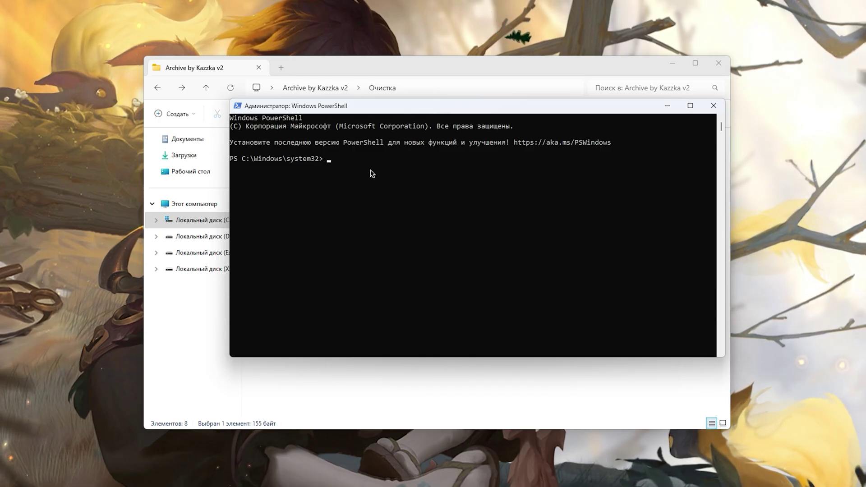
key(ctrl+v)
key(Return)
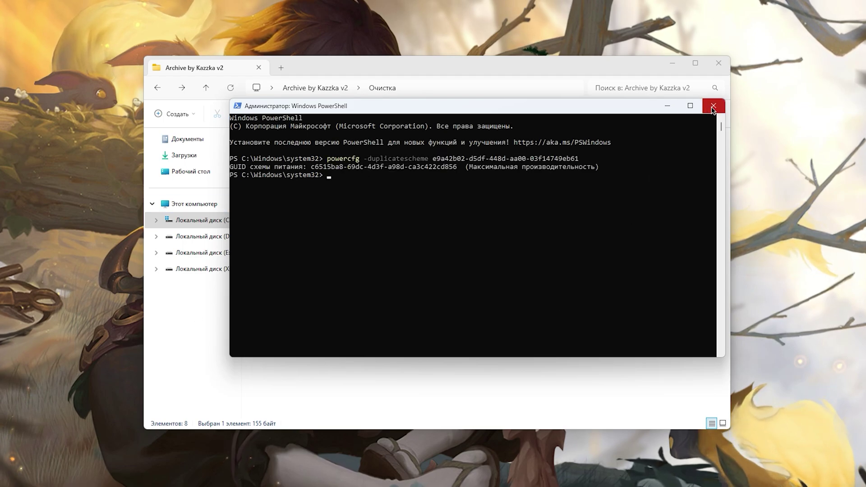
Step: Close the PowerShell window and open the Схема Питания shortcut
click(712, 108)
double_click(302, 262)
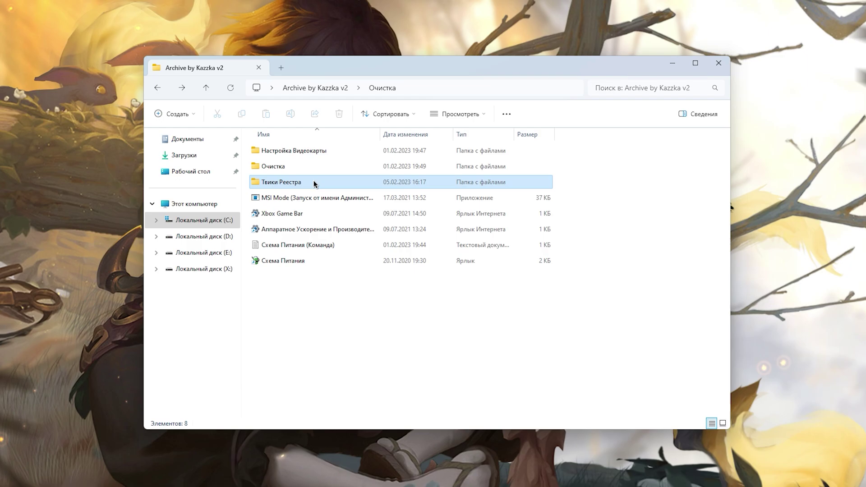
Step: Open the Твики Реестра folder and look over its five registry tweak files
double_click(353, 202)
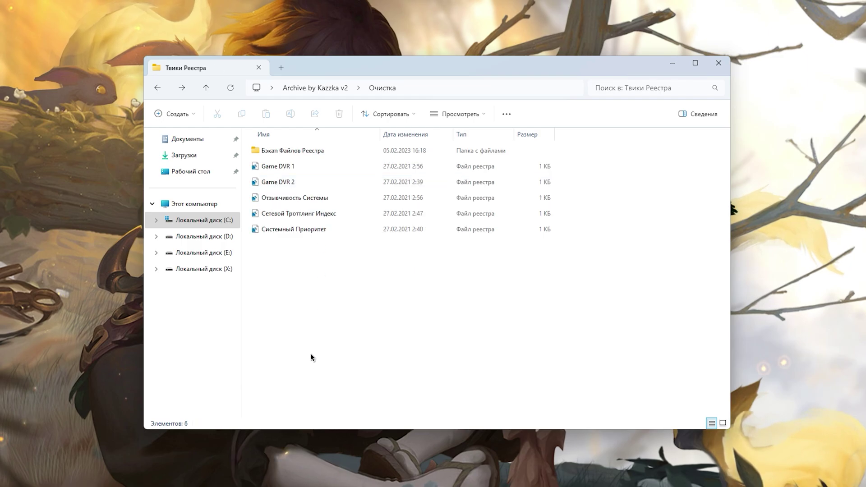
drag(309, 343, 314, 164)
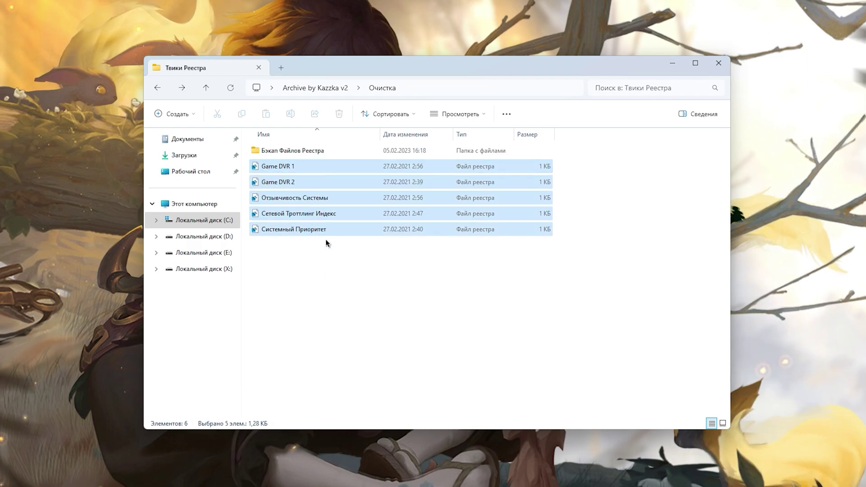
click(334, 286)
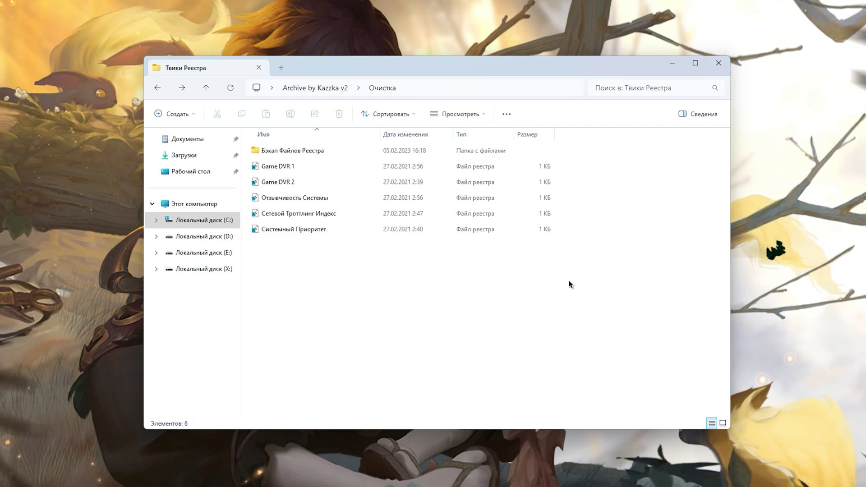
Step: Examine the notes and backup registry files in the Бэкап Файлов Реестра folder, and return to Твики Реестра
double_click(301, 151)
click(282, 150)
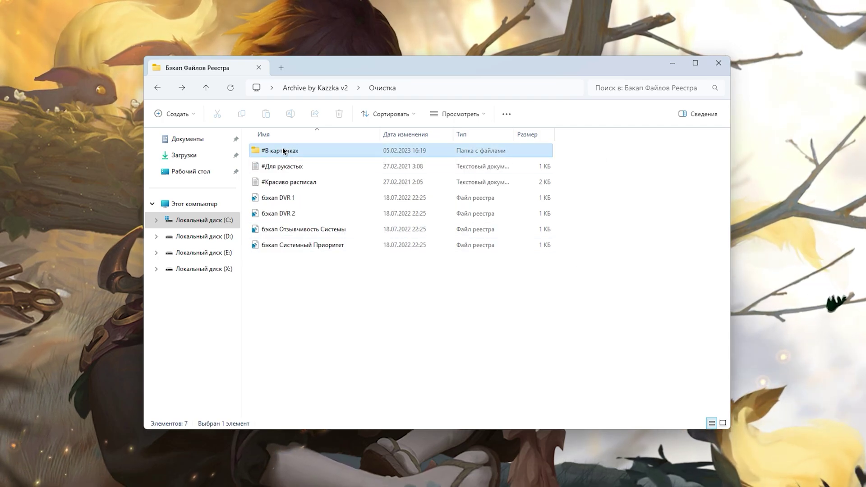
click(298, 168)
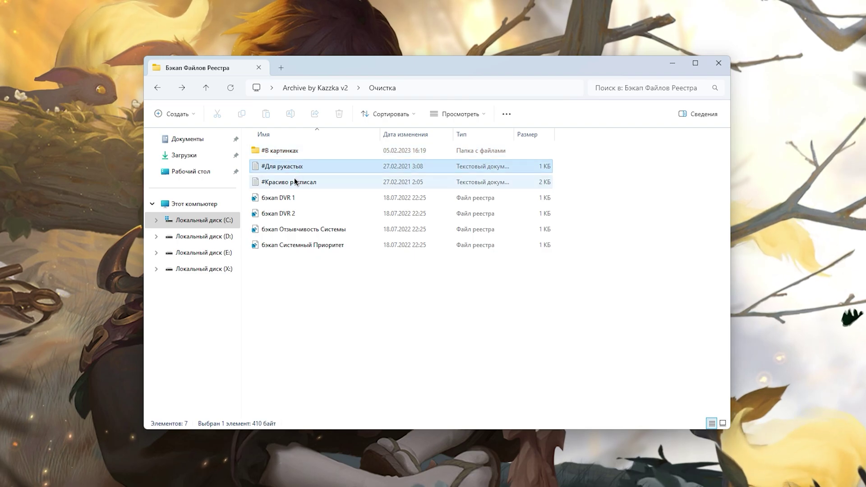
click(294, 177)
drag(322, 202, 412, 275)
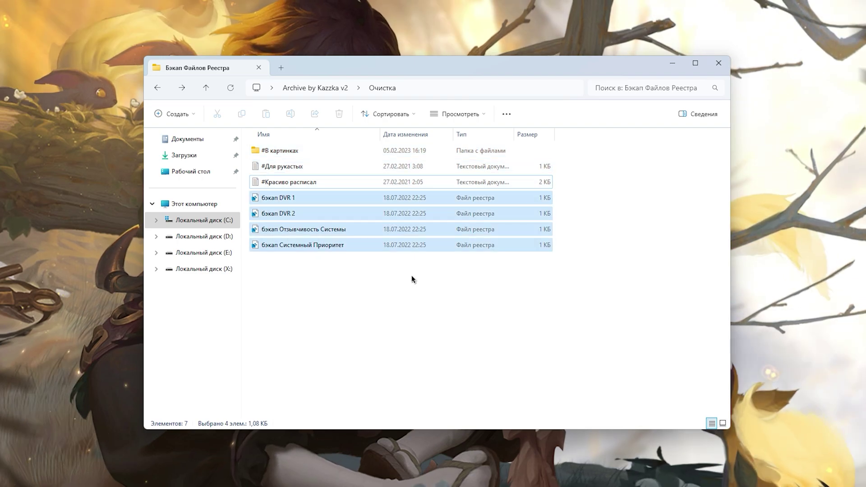
drag(600, 194, 404, 279)
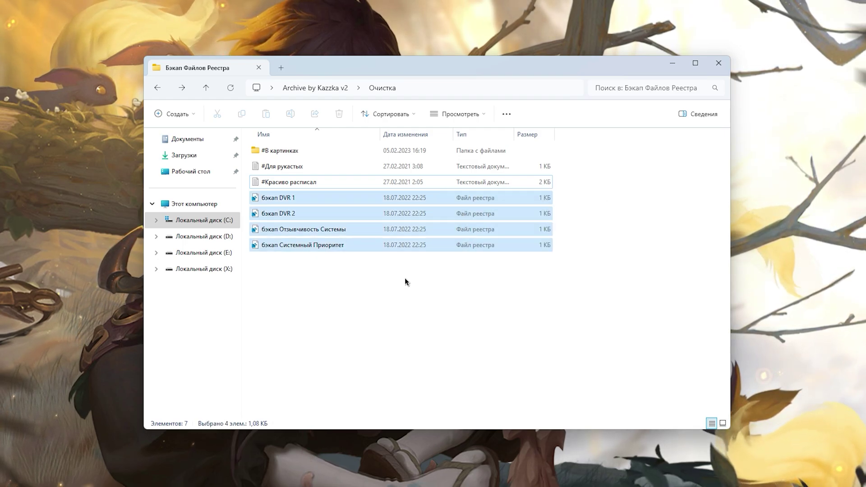
click(405, 277)
drag(564, 199, 374, 276)
drag(251, 356, 316, 207)
click(344, 312)
key(alt+Up)
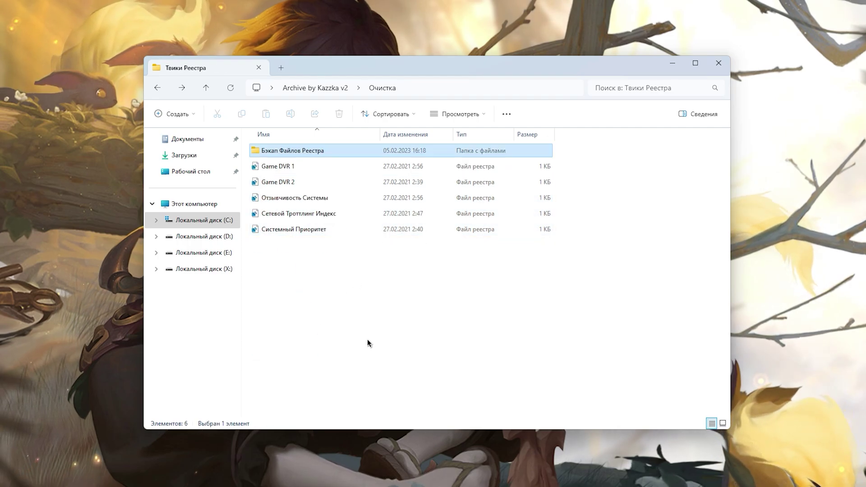
Step: Show the extended file options, including Слияние, for the Game DVR 1 and Game DVR 2 registry files
drag(501, 162, 491, 184)
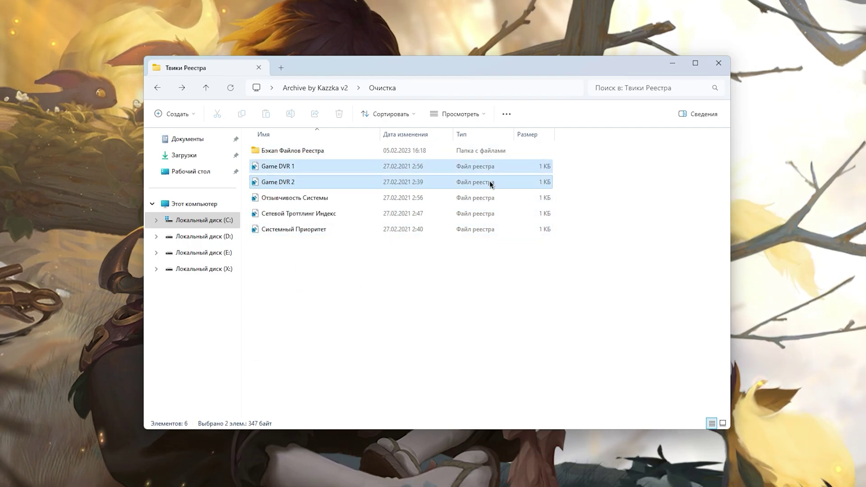
click(321, 166)
right_click(321, 167)
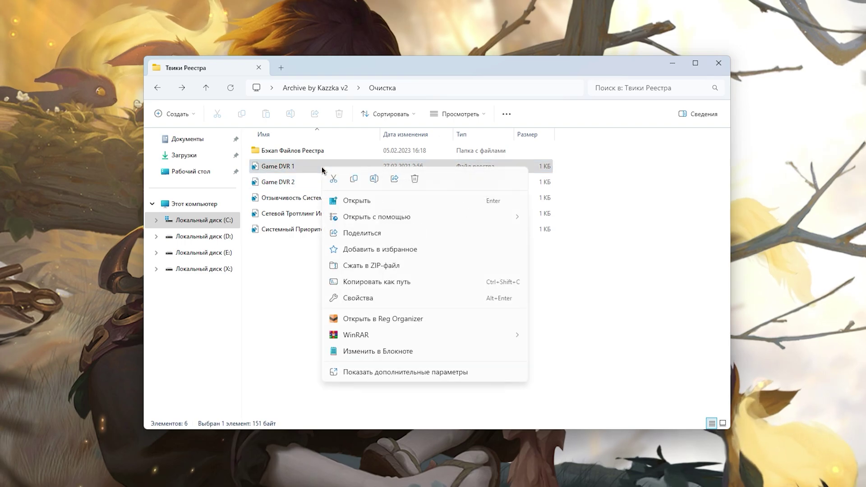
click(362, 372)
click(301, 181)
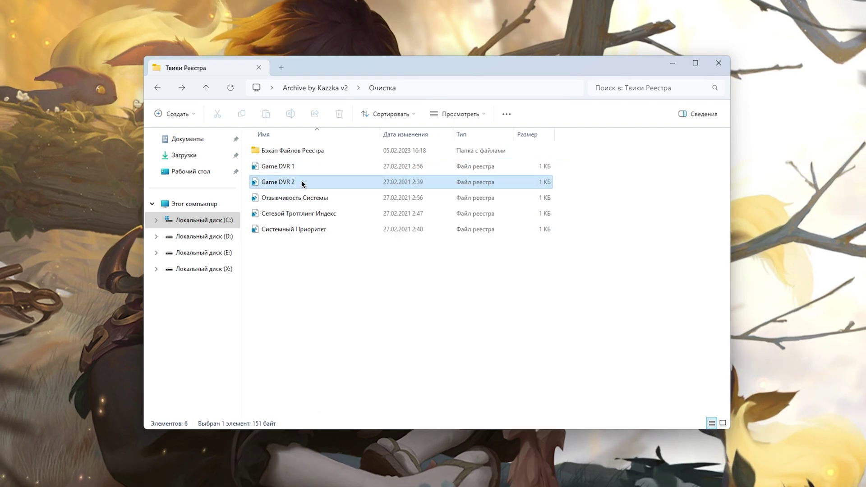
right_click(301, 182)
click(352, 386)
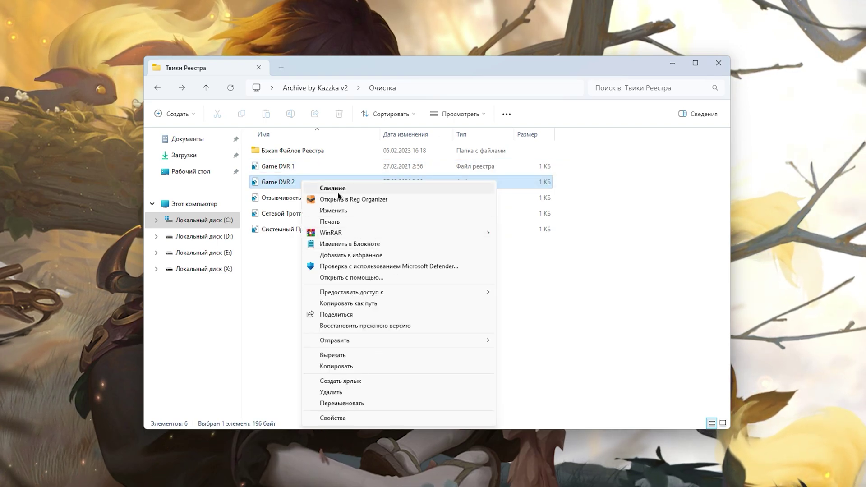
click(257, 292)
Step: View the available file actions for Game DVR 2 and the remaining registry tweaks through Системный Приоритет
click(325, 182)
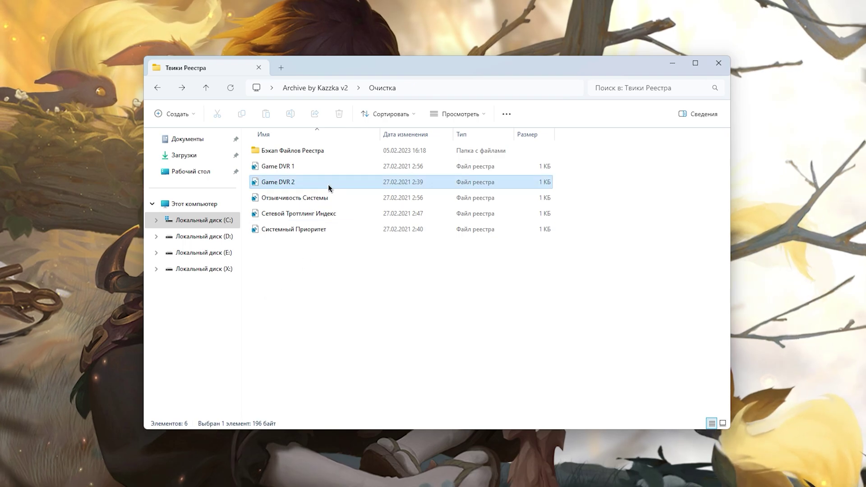
right_click(326, 183)
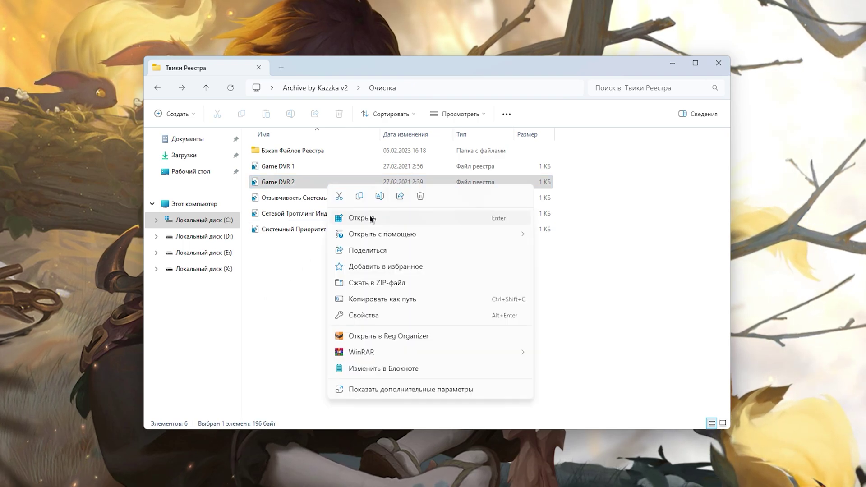
click(306, 181)
click(414, 310)
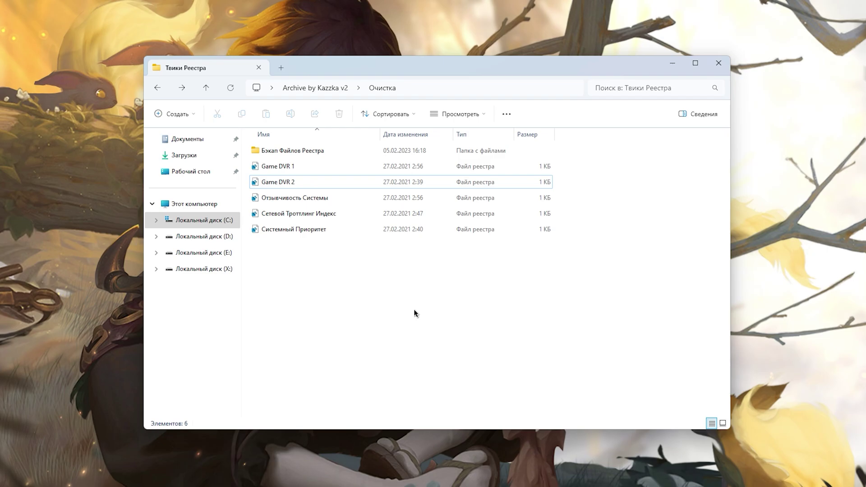
right_click(351, 194)
click(333, 214)
right_click(343, 214)
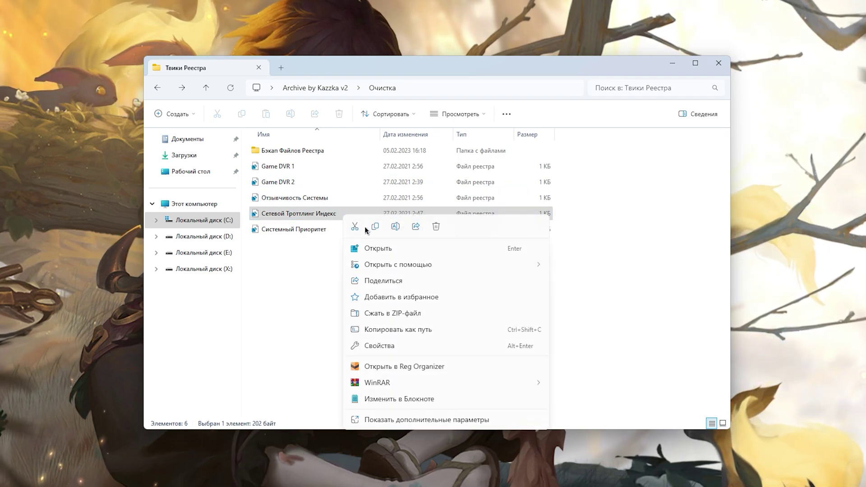
click(330, 232)
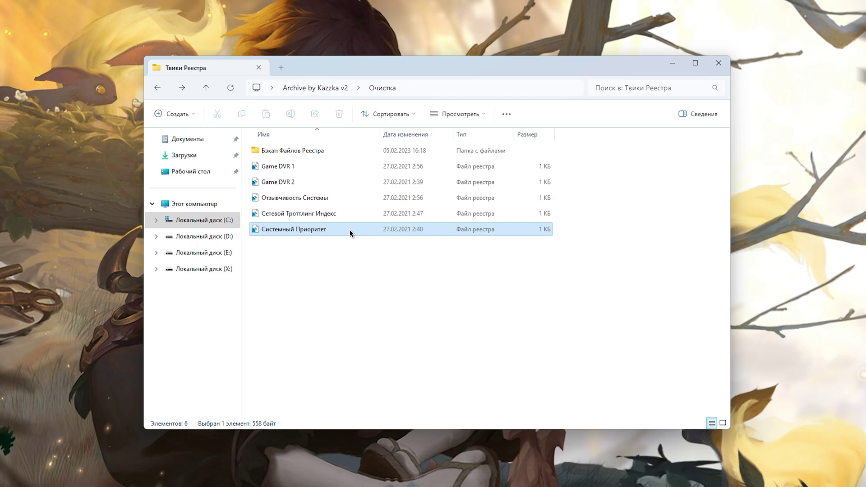
right_click(351, 232)
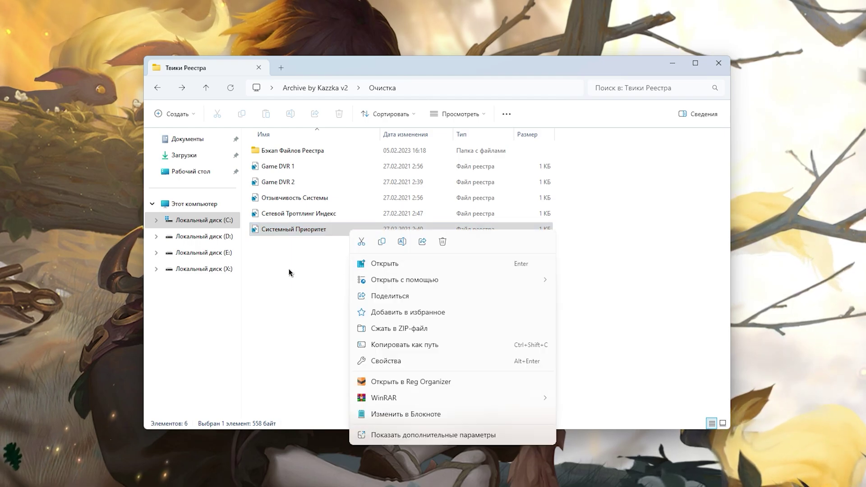